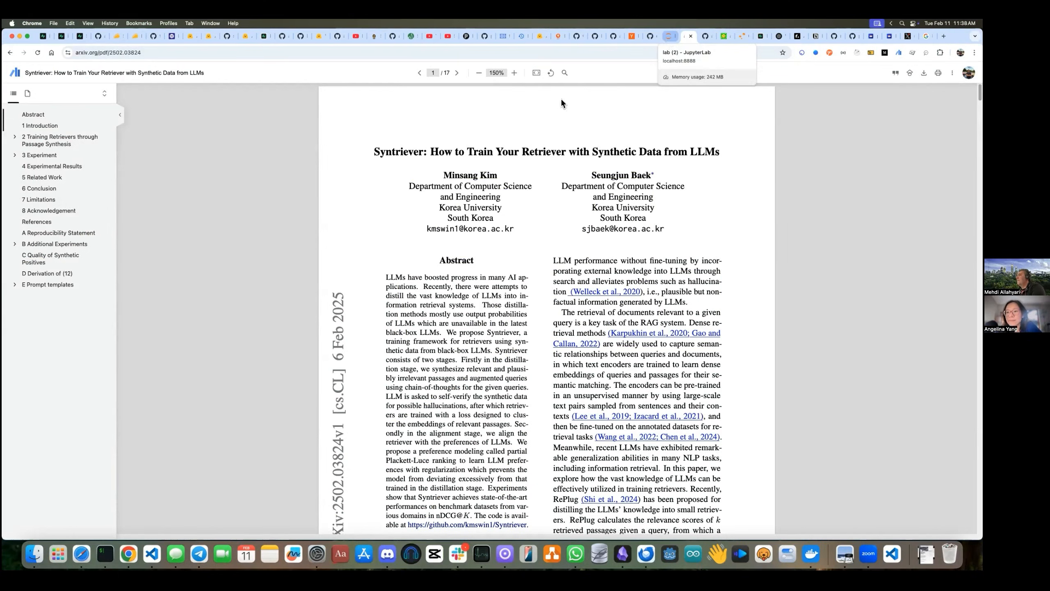
# Review the Gemini client setup and the gemini-2.0-flash model name in the notebook.
pyautogui.hotkey('ctrl', 'Tab')
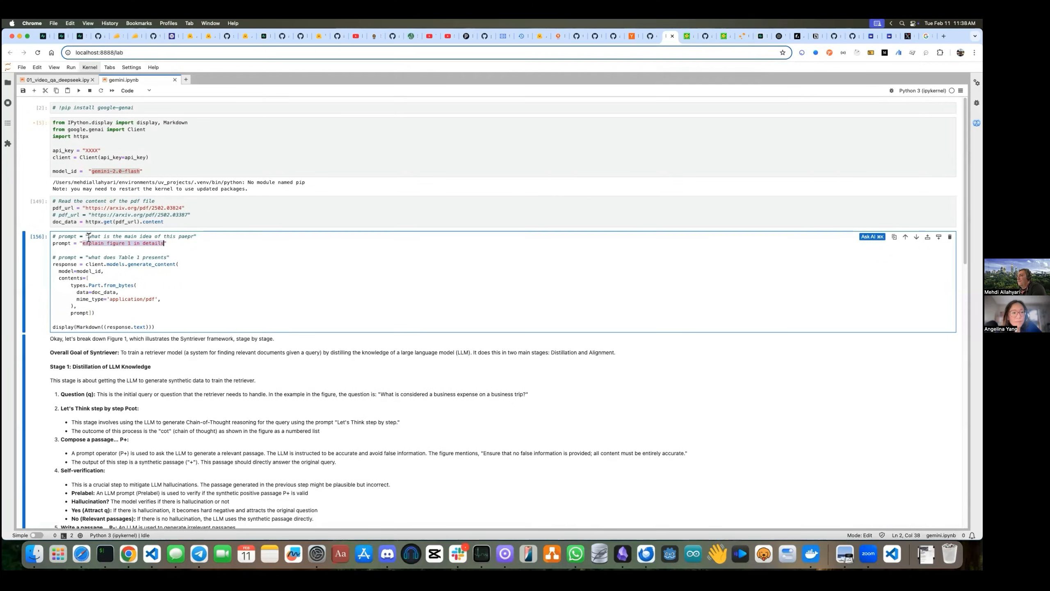
pyautogui.click(149, 144)
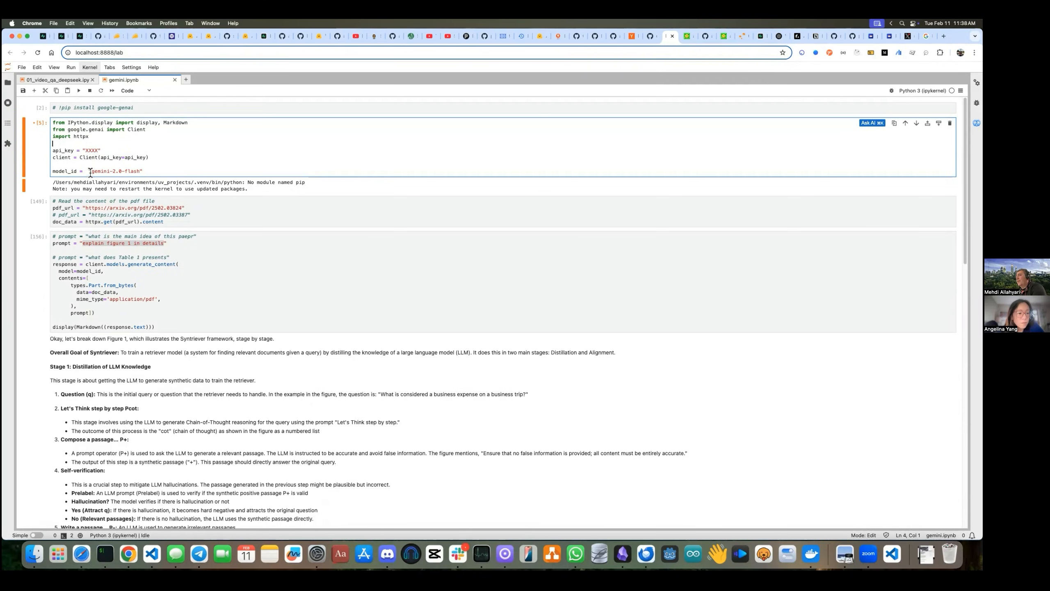
pyautogui.moveTo(88, 172); pyautogui.dragTo(145, 171)
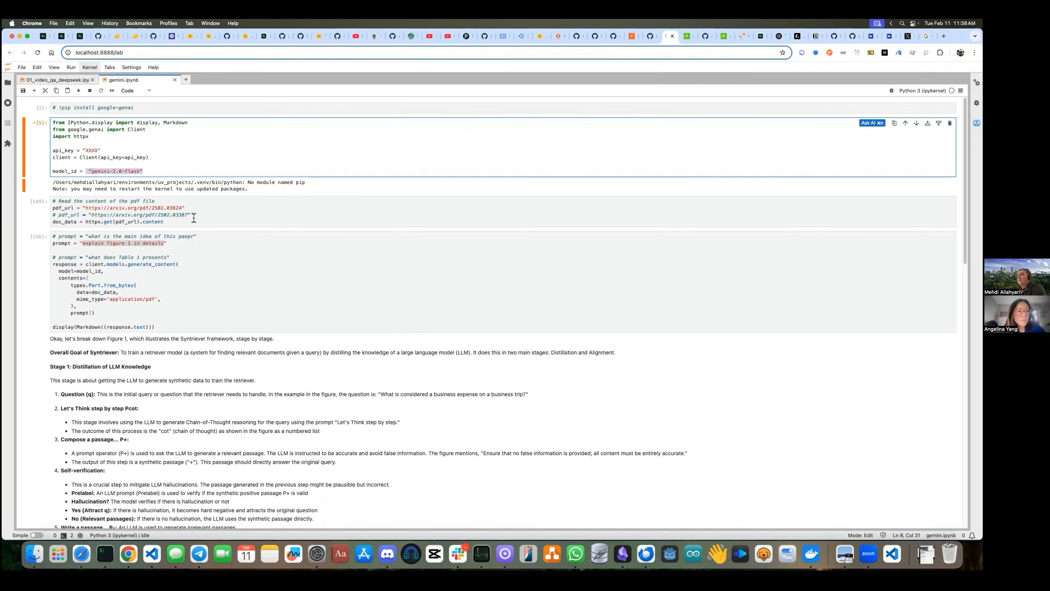
pyautogui.click(207, 208)
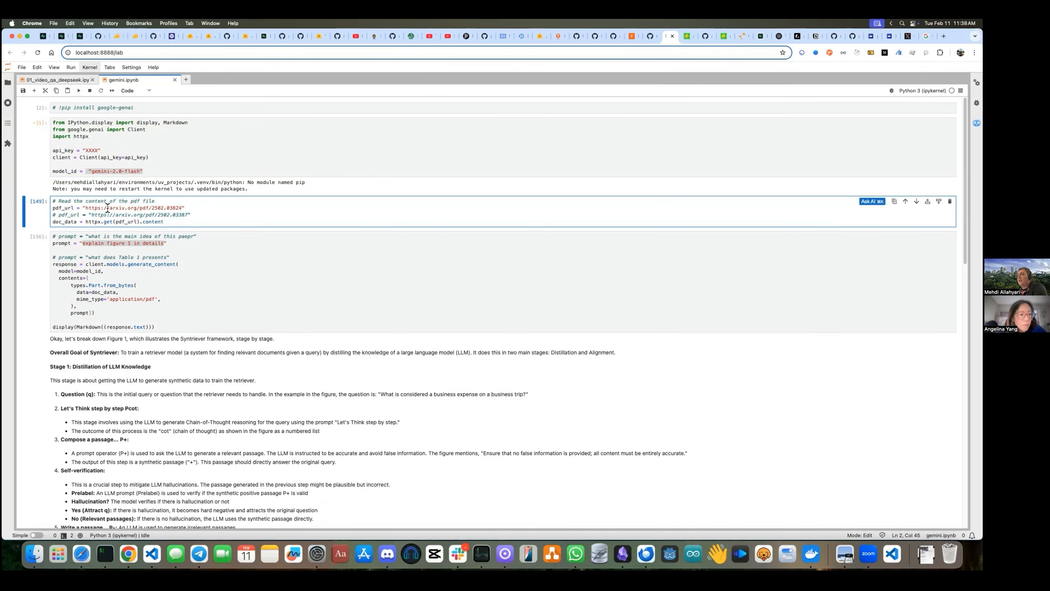
# Check the arXiv paper's URL against the notebook's pdf_url download line.
pyautogui.hotkey('ctrl', 'Tab')
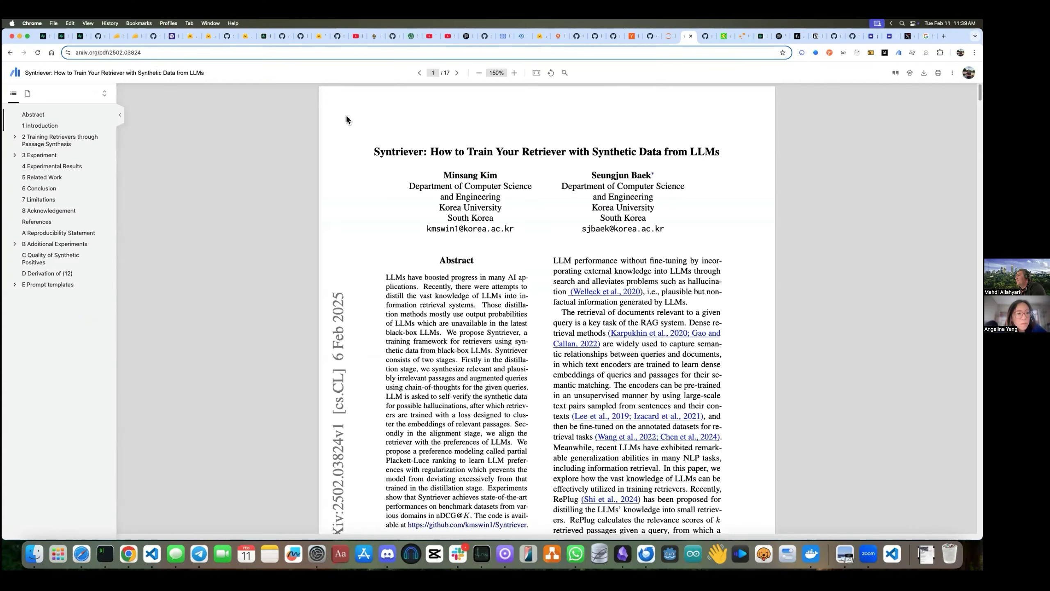
pyautogui.click(106, 53)
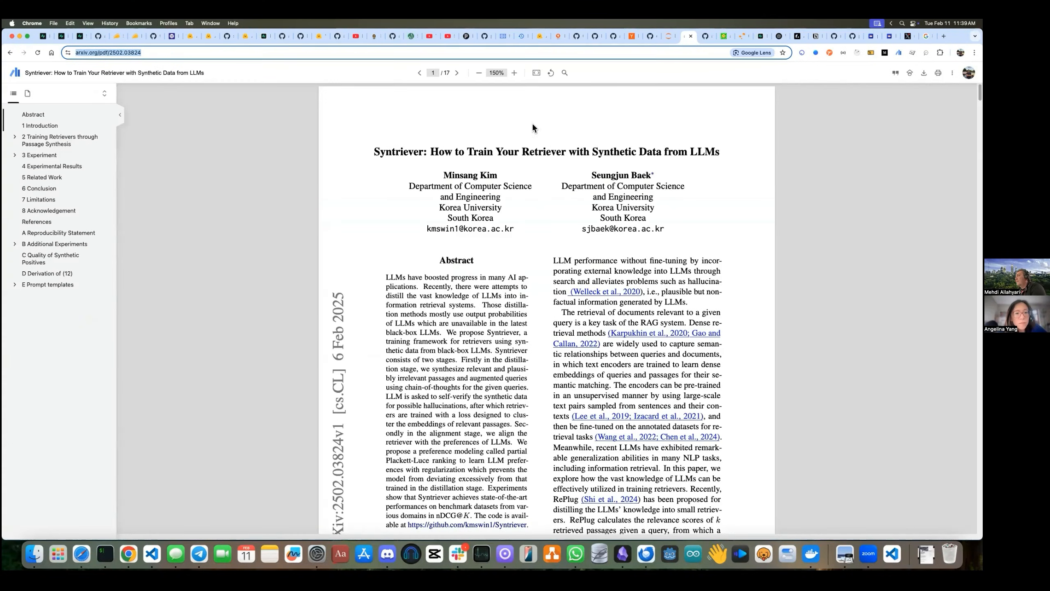
pyautogui.click(677, 37)
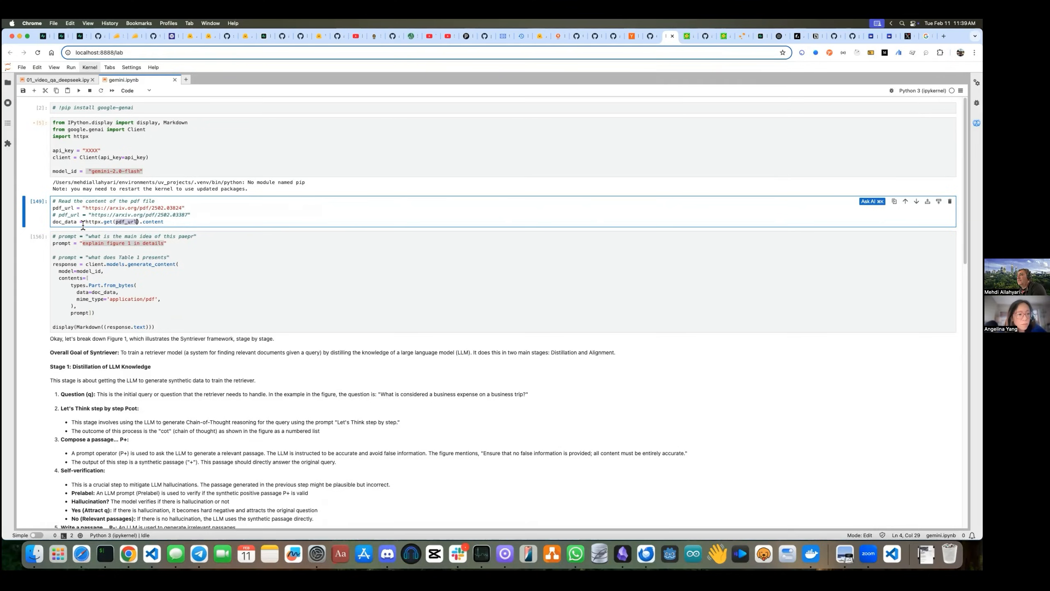
pyautogui.click(65, 221)
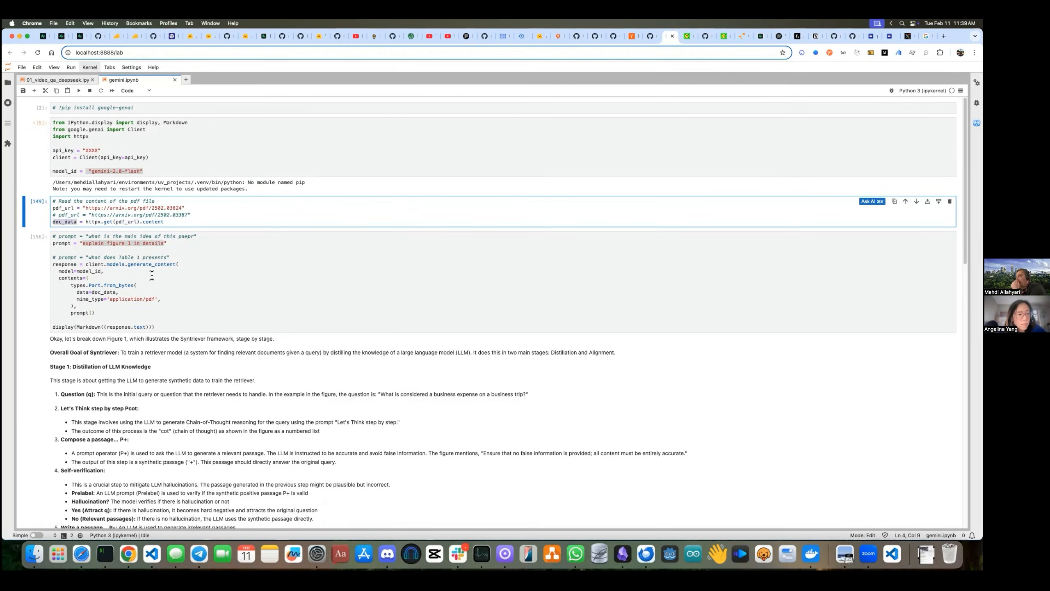
# Highlight the generate_content request code and the 'explain Figure 1' prompt it sends.
pyautogui.click(56, 244)
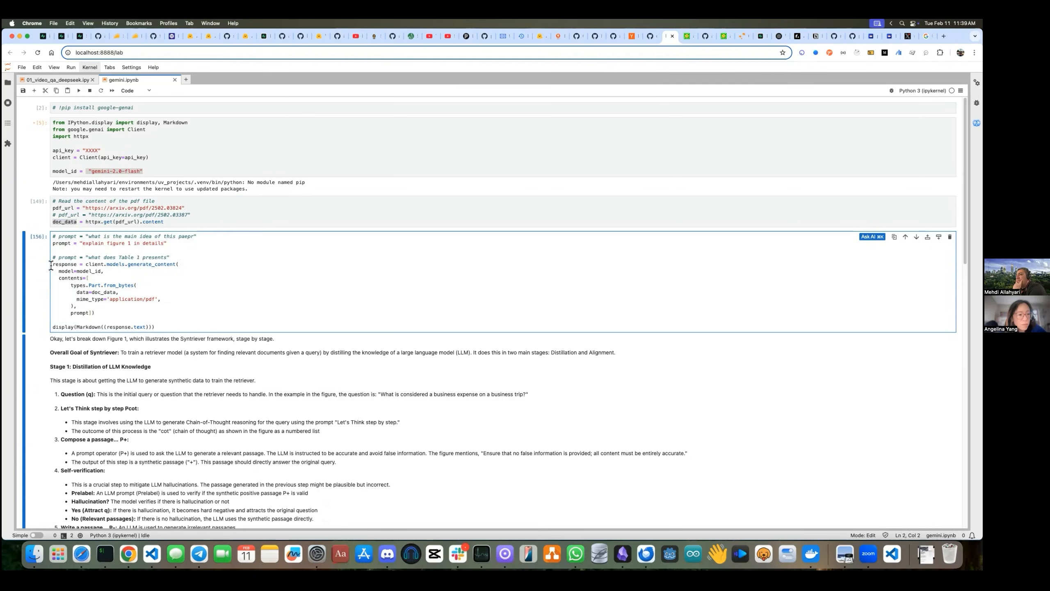
pyautogui.moveTo(53, 263); pyautogui.dragTo(100, 313)
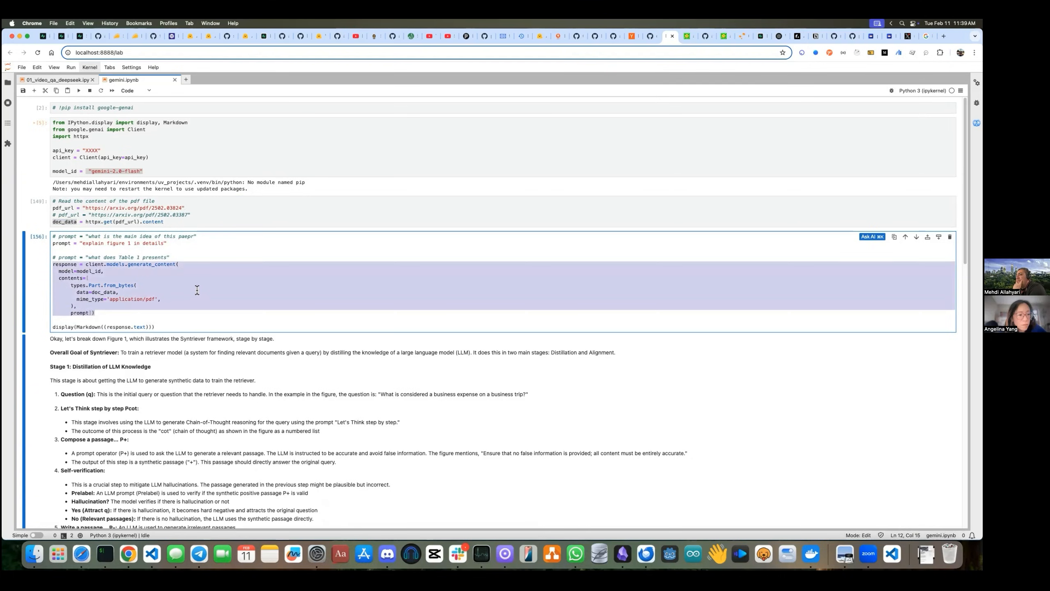
pyautogui.click(168, 283)
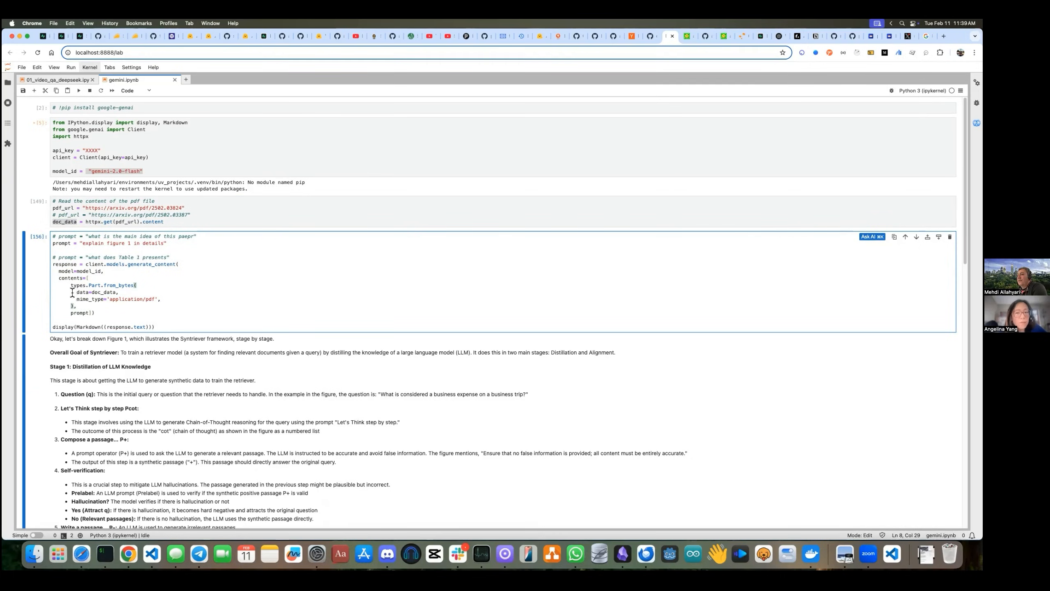
pyautogui.doubleClick(79, 313)
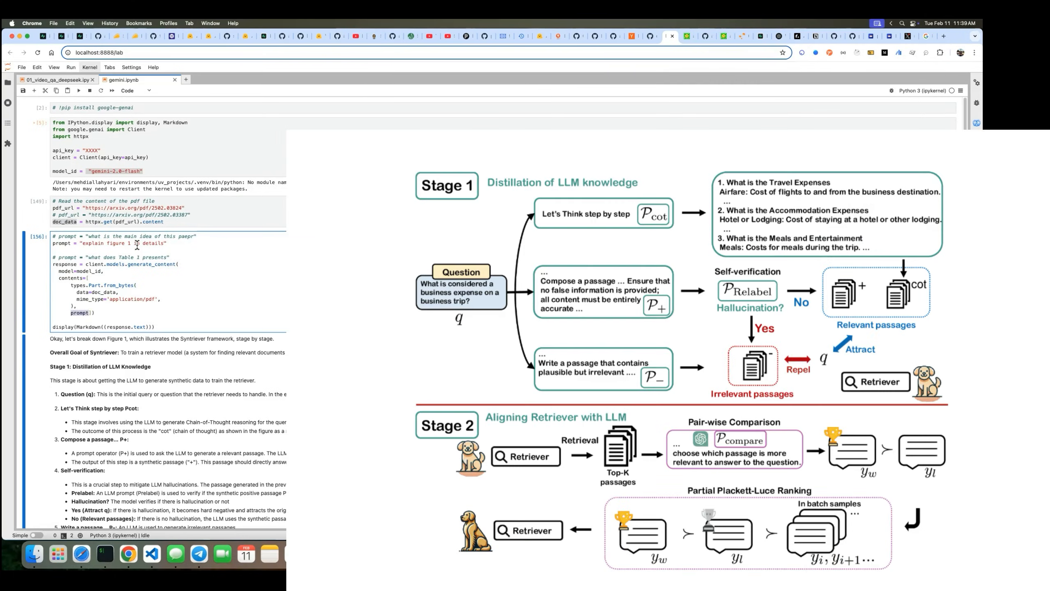
pyautogui.tripleClick(83, 292)
pyautogui.click(158, 321)
pyautogui.scroll(-3, 159, 327)
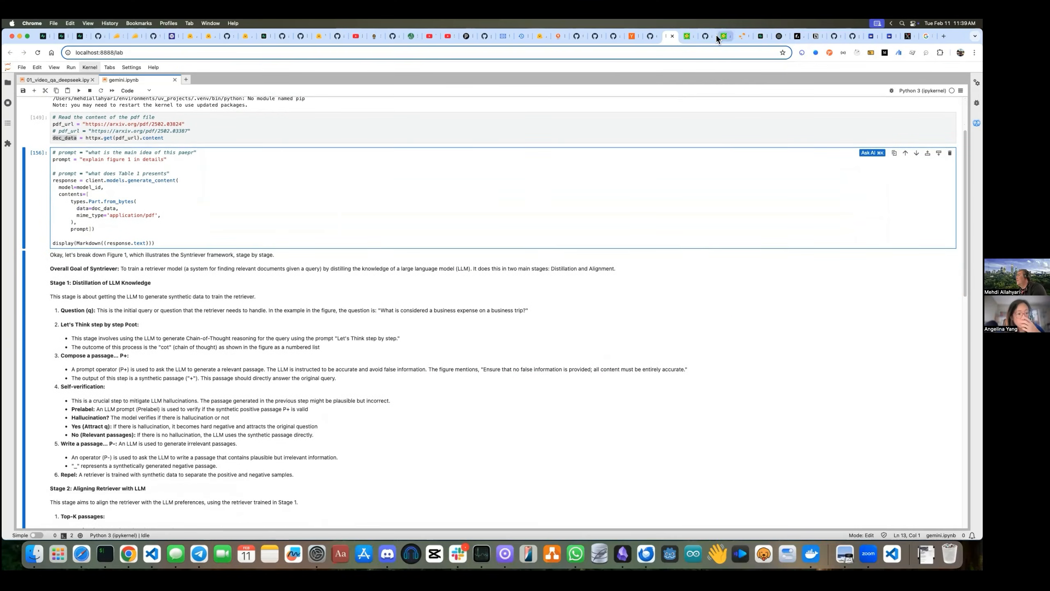
pyautogui.click(687, 39)
pyautogui.scroll(-10, 525, 295)
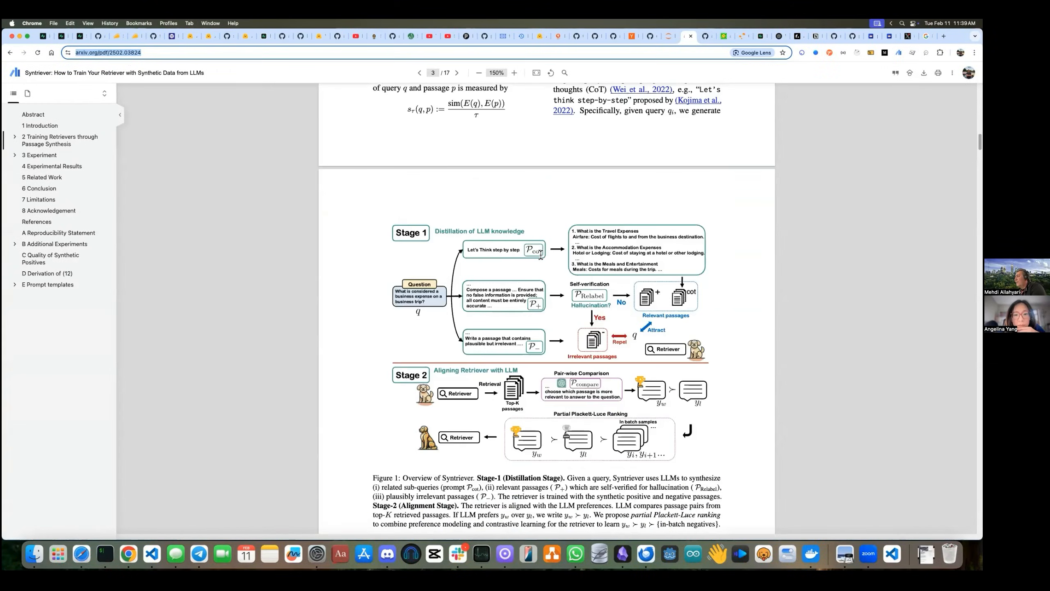
pyautogui.scroll(-5, 525, 295)
pyautogui.scroll(4, 426, 332)
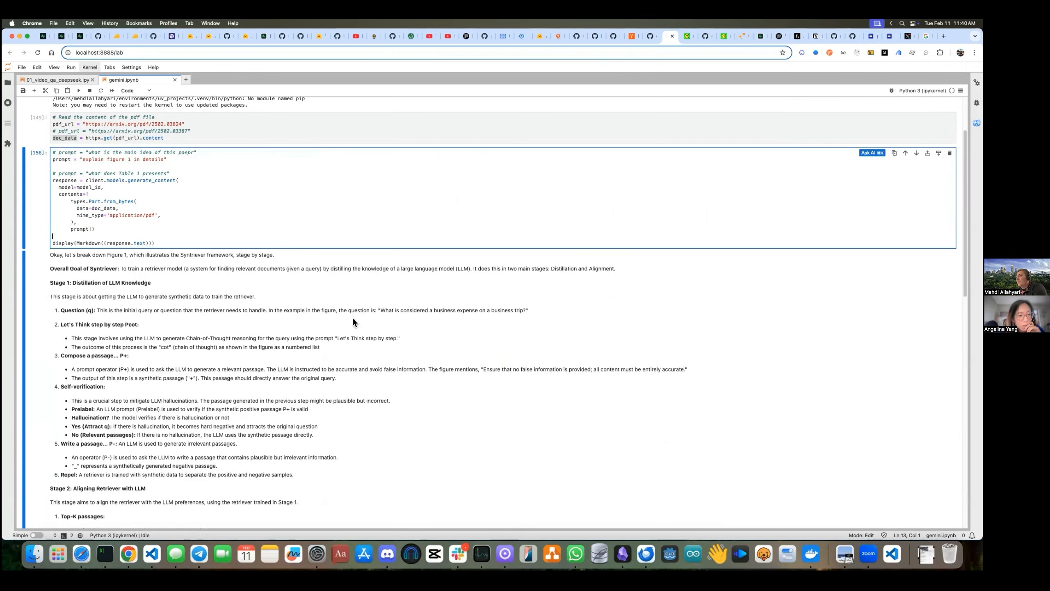
pyautogui.moveTo(379, 312); pyautogui.dragTo(461, 312)
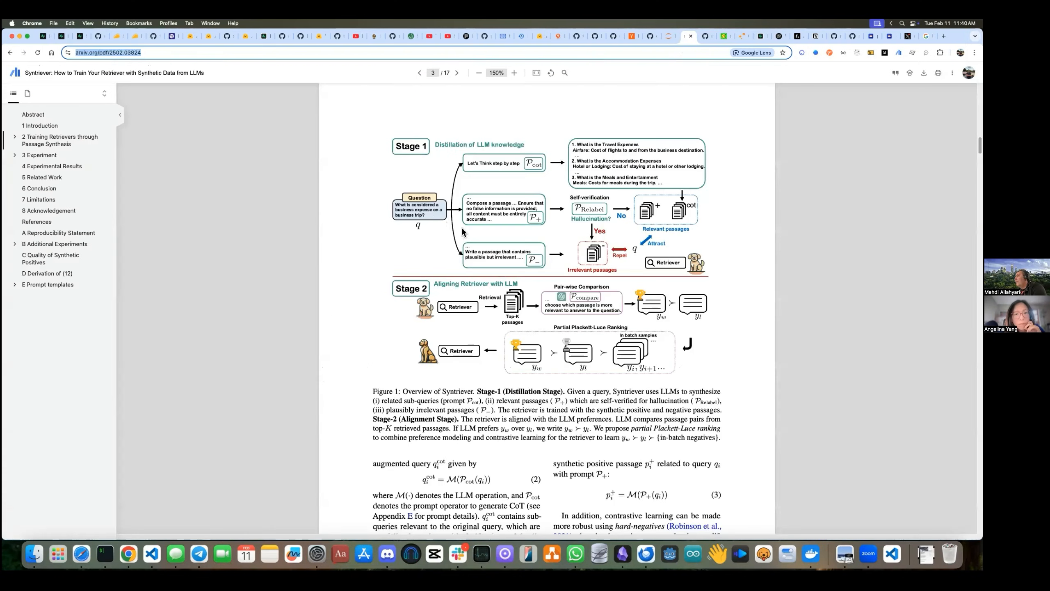
pyautogui.click(688, 37)
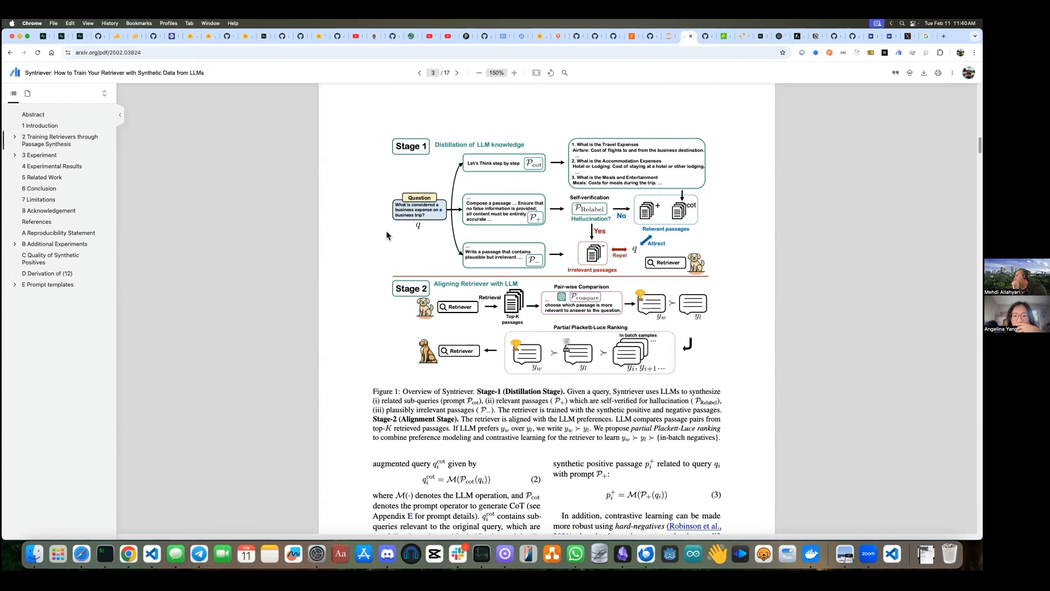
# Run the Gemini request asking for the paper's main idea instead of Figure 1.
pyautogui.click(673, 37)
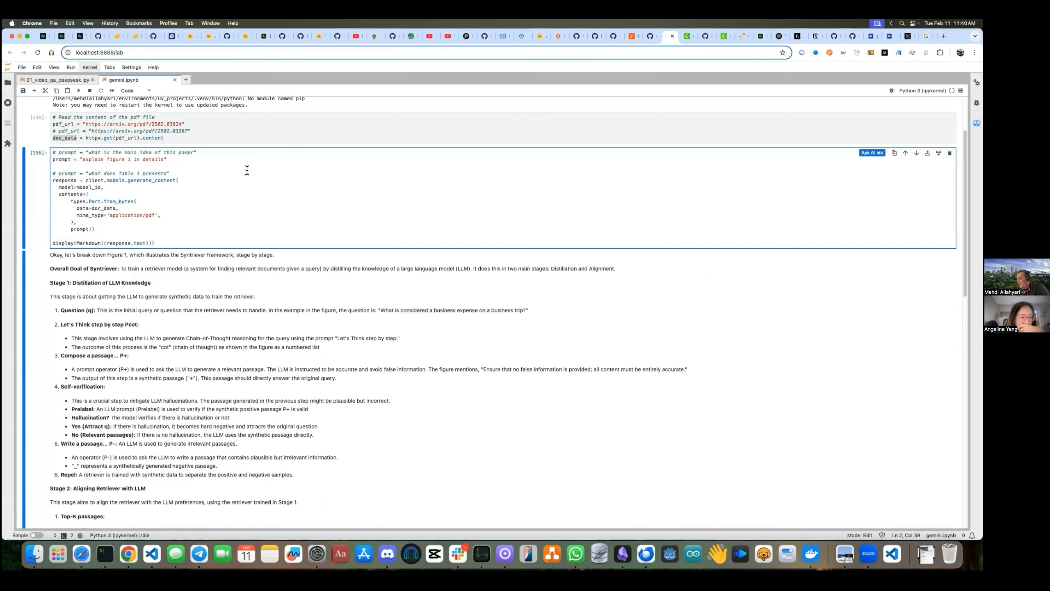
pyautogui.hotkey('ctrl', '/')
pyautogui.hotkey('ctrl', '/')
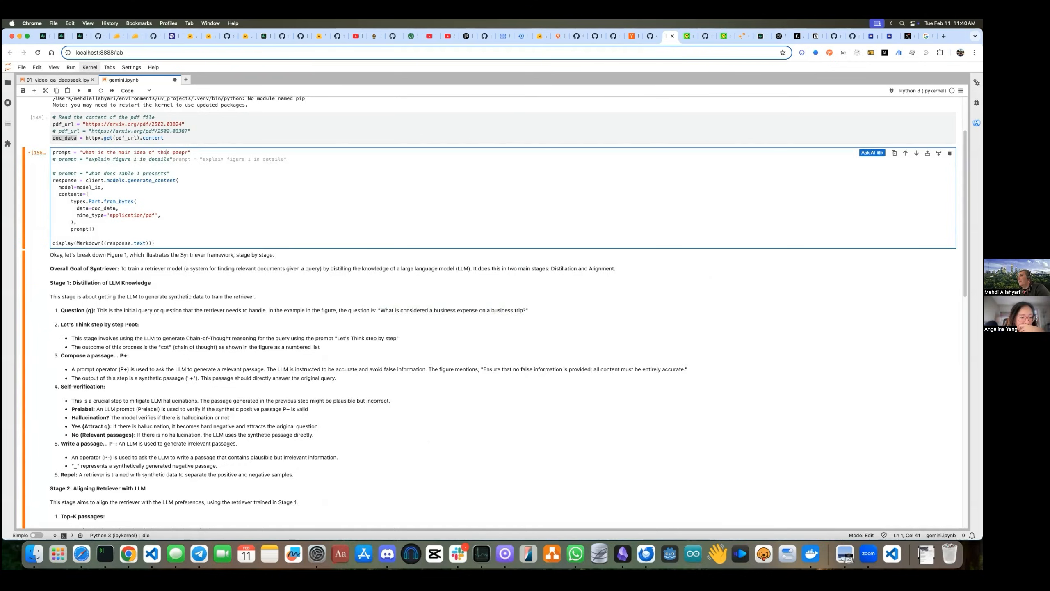
pyautogui.hotkey('shift', 'Return')
pyautogui.scroll(5, 245, 171)
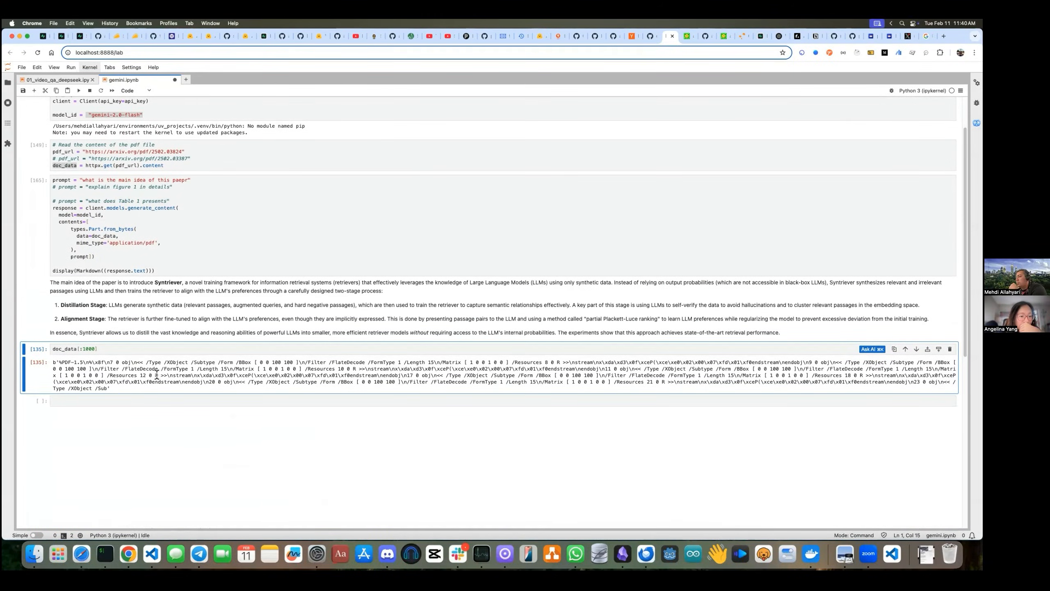
# Comment out the doc_data[:1000] line and rerun to clear its raw PDF output.
pyautogui.click(173, 349)
pyautogui.hotkey('ctrl', '/')
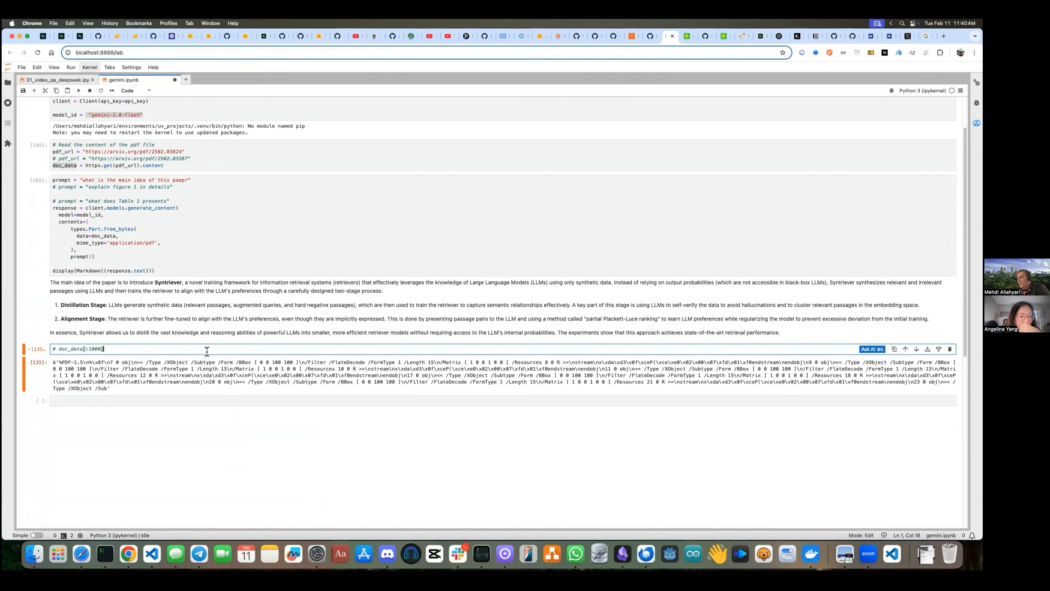
pyautogui.hotkey('shift', 'Return')
pyautogui.click(120, 235)
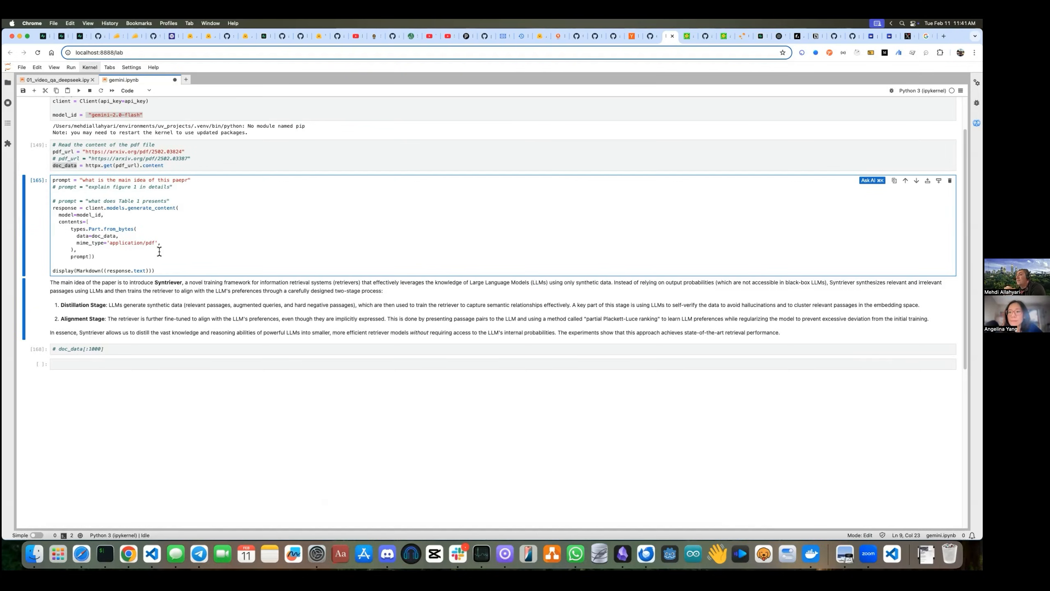
pyautogui.scroll(2, 287, 269)
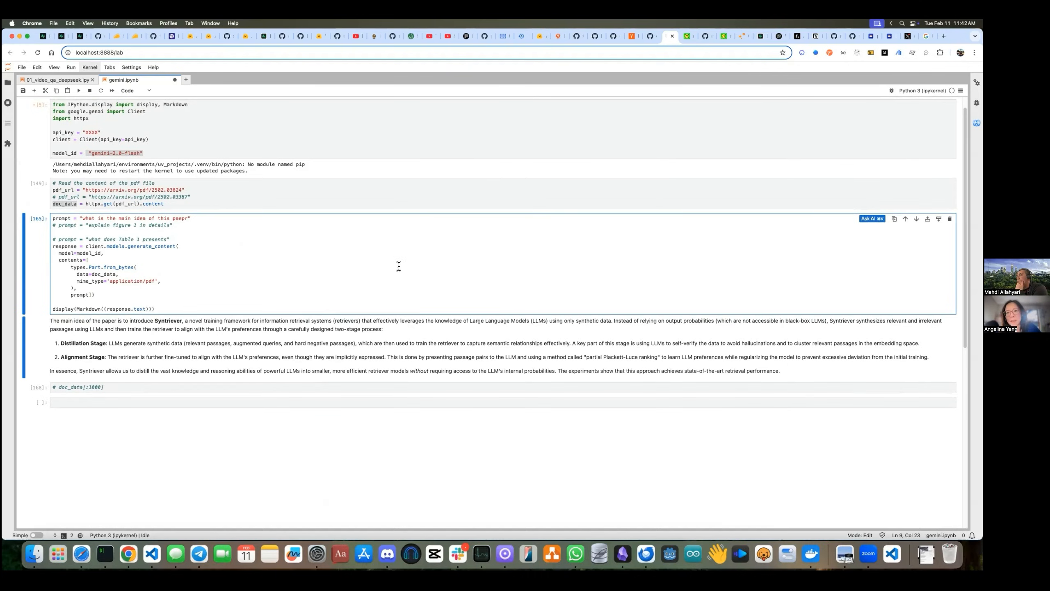
# Switch the prompt back to 'explain figure 1 in details' and run the Gemini request.
pyautogui.press('super+slash')
pyautogui.press('Down')
pyautogui.press('super+slash')
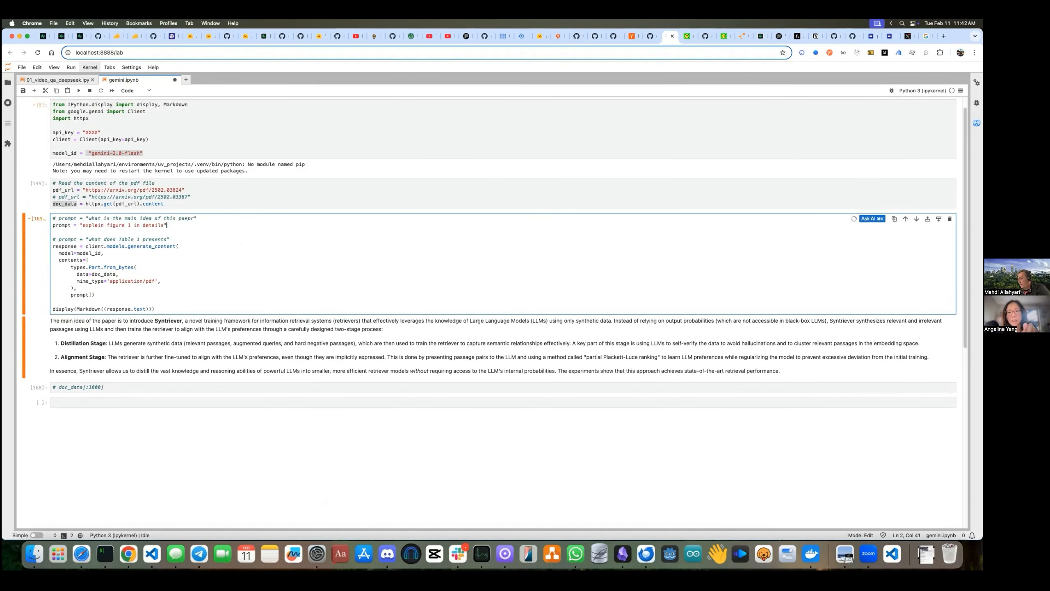
pyautogui.hotkey('shift', 'Return')
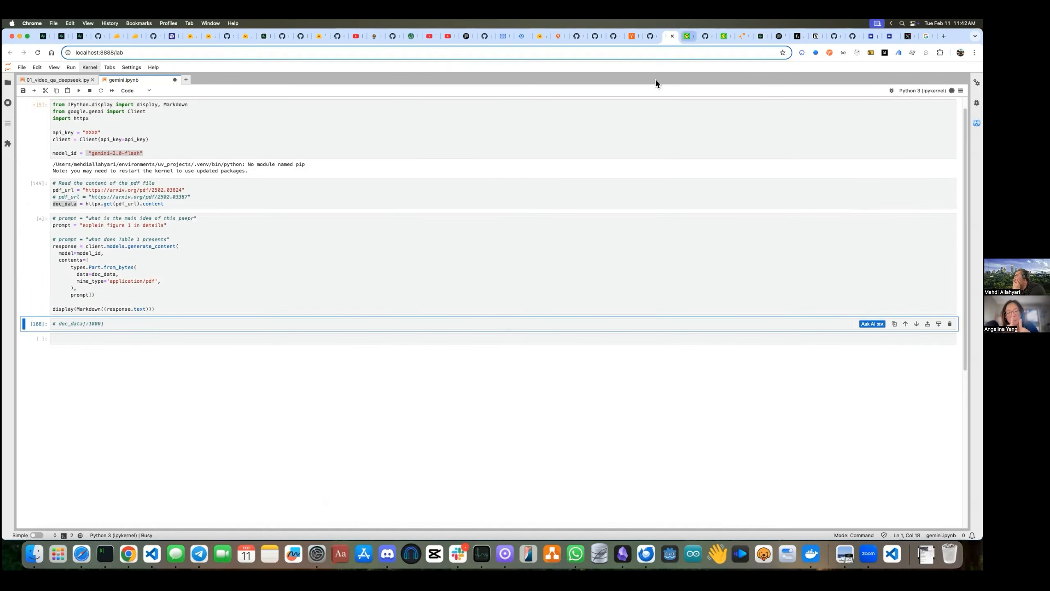
# Compare Gemini's Figure 1 breakdown against Figure 1 in the arXiv paper.
pyautogui.hotkey('ctrl', 'Tab')
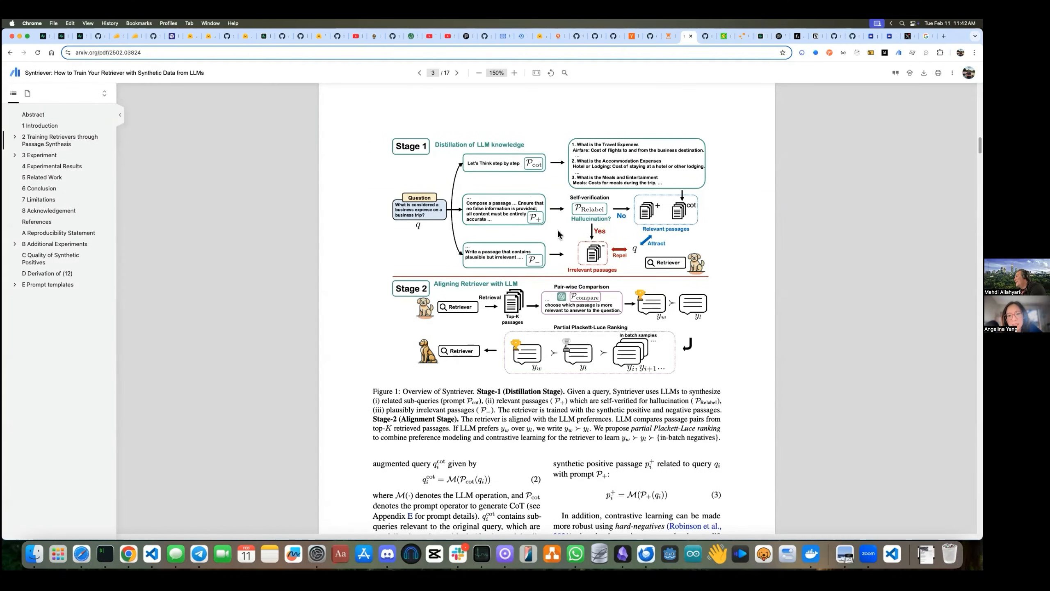
pyautogui.click(665, 39)
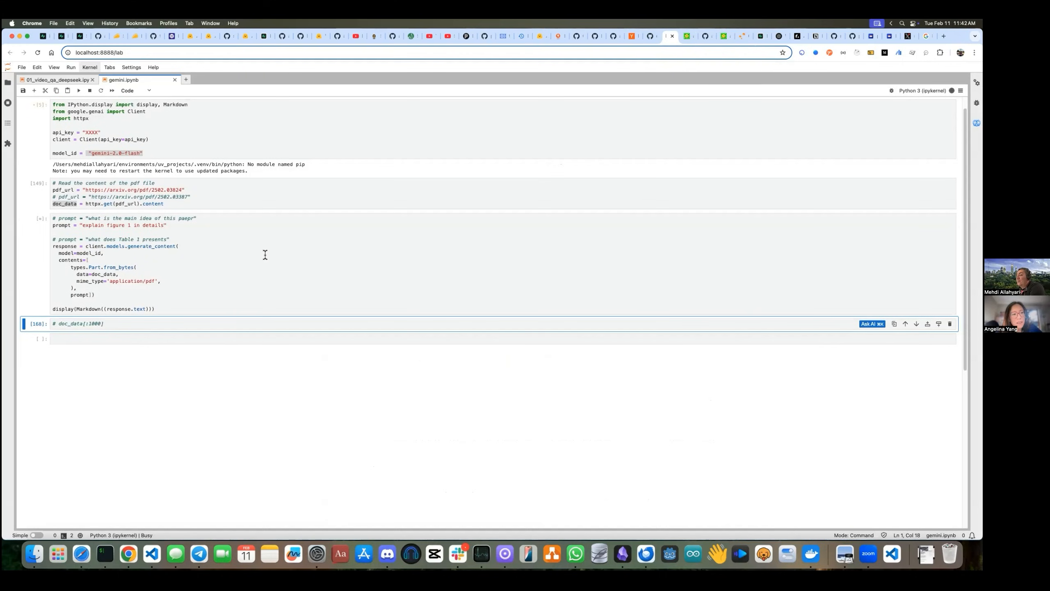
pyautogui.scroll(-2, 266, 255)
pyautogui.moveTo(411, 279); pyautogui.dragTo(267, 280)
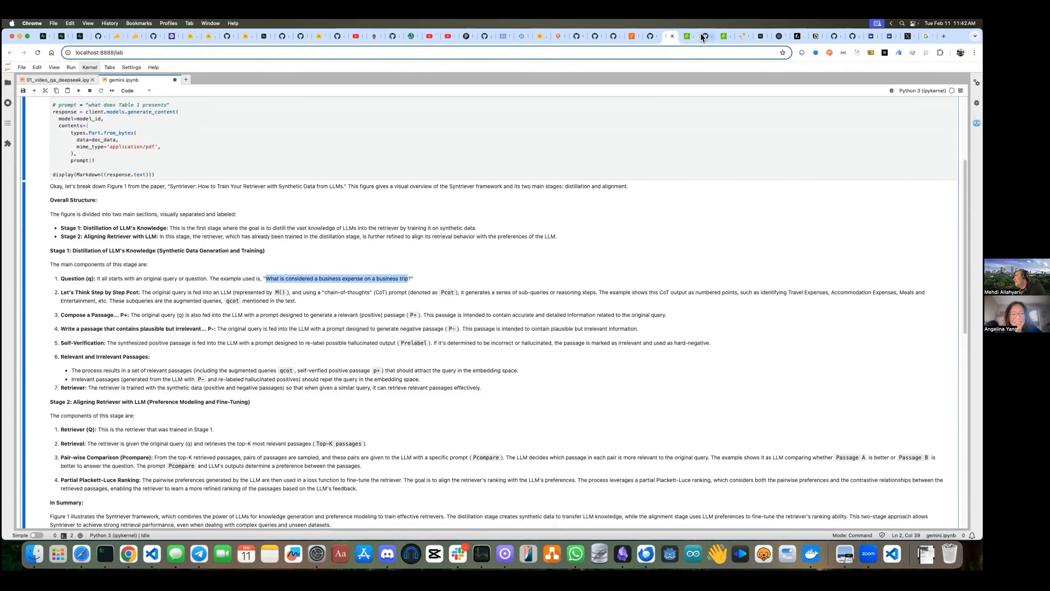
pyautogui.click(689, 37)
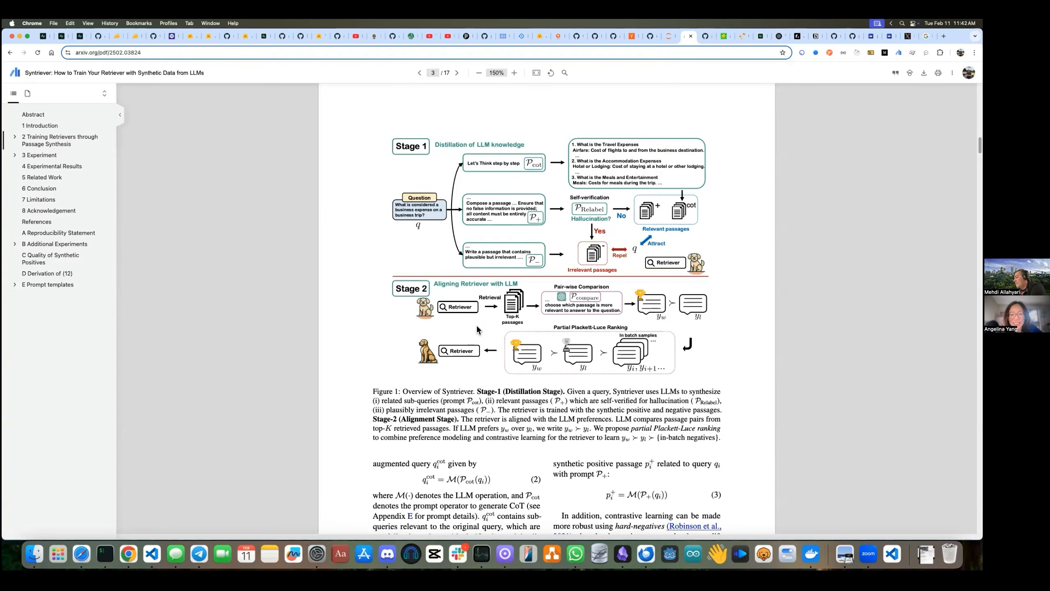
pyautogui.hotkey('ctrl', 'shift', 'Tab')
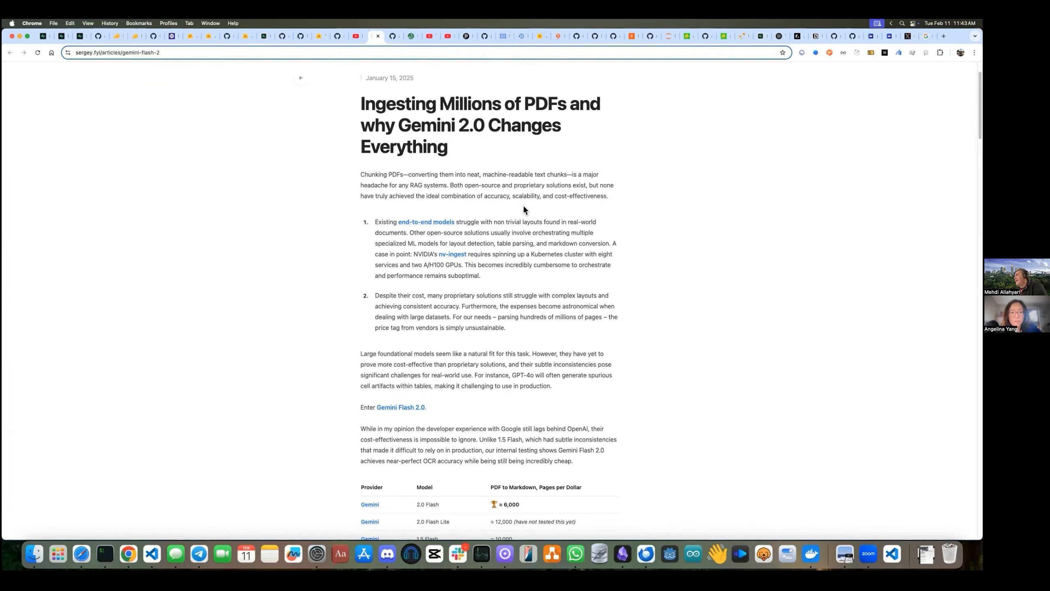
pyautogui.scroll(-3, 524, 205)
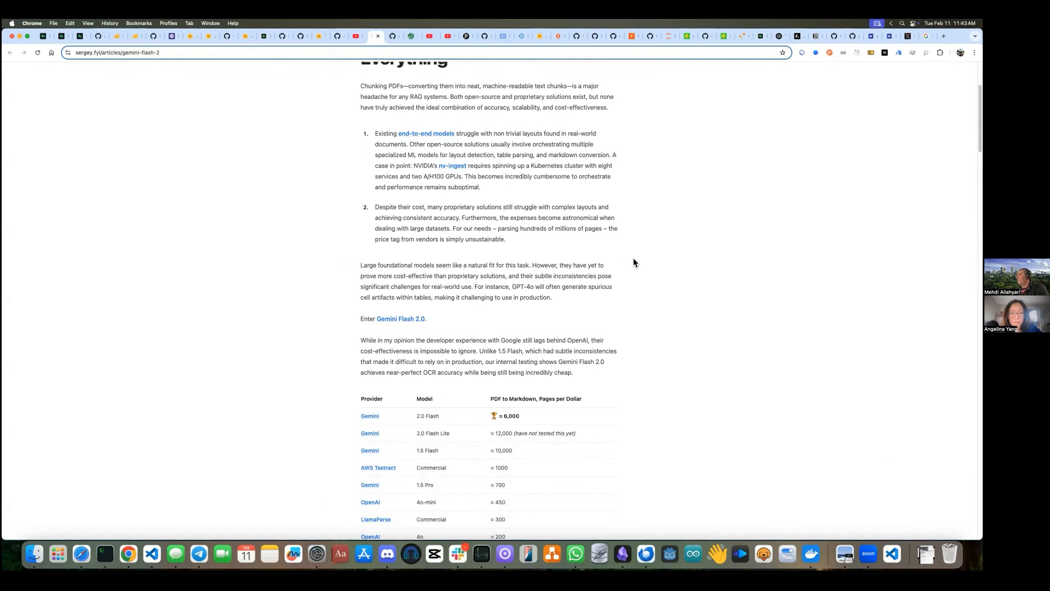
pyautogui.scroll(-5, 595, 264)
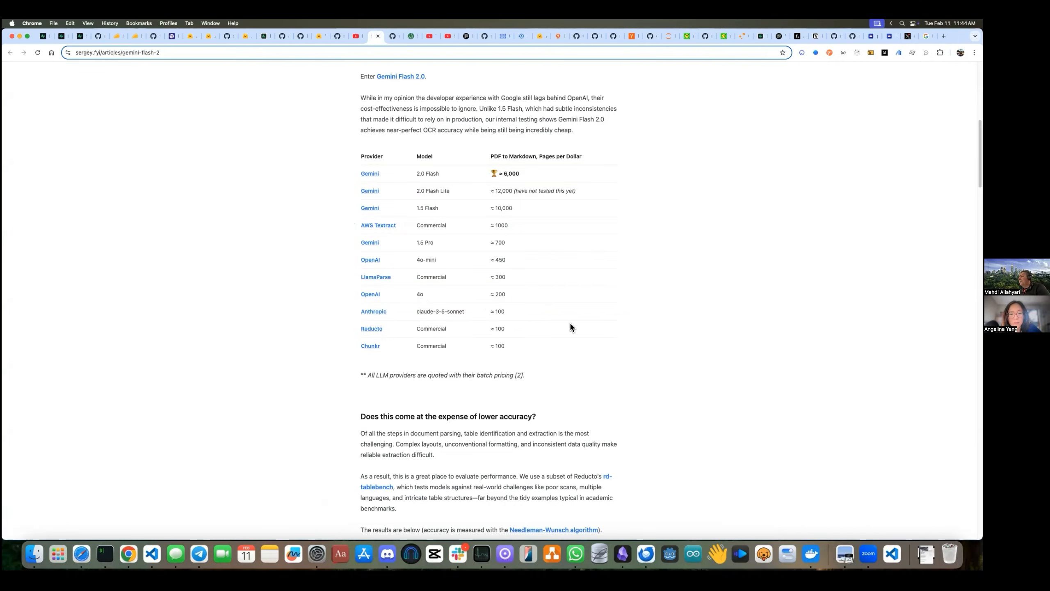
pyautogui.scroll(-2, 558, 323)
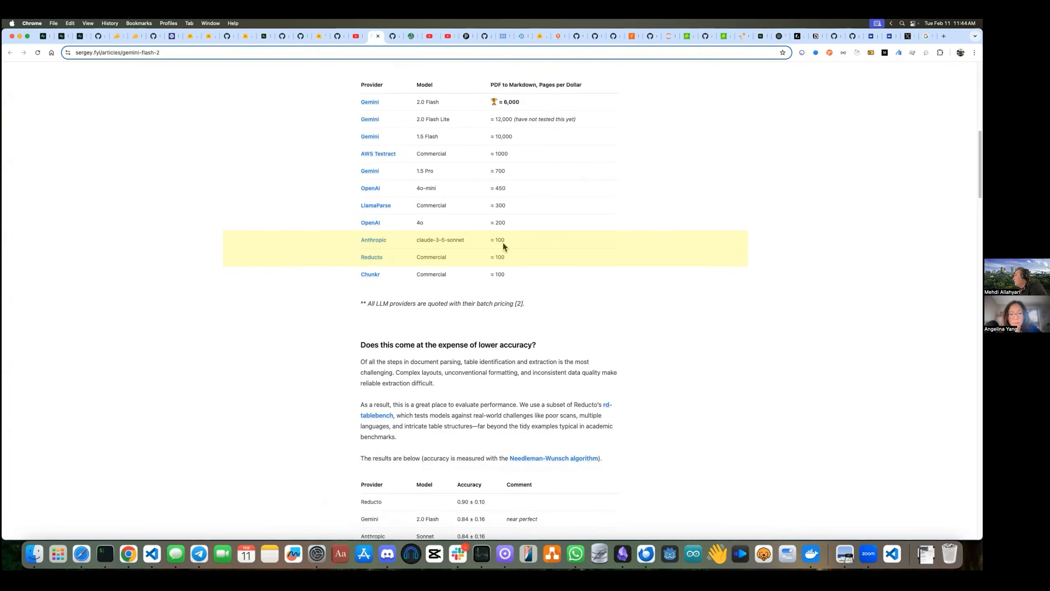
pyautogui.scroll(-1, 621, 292)
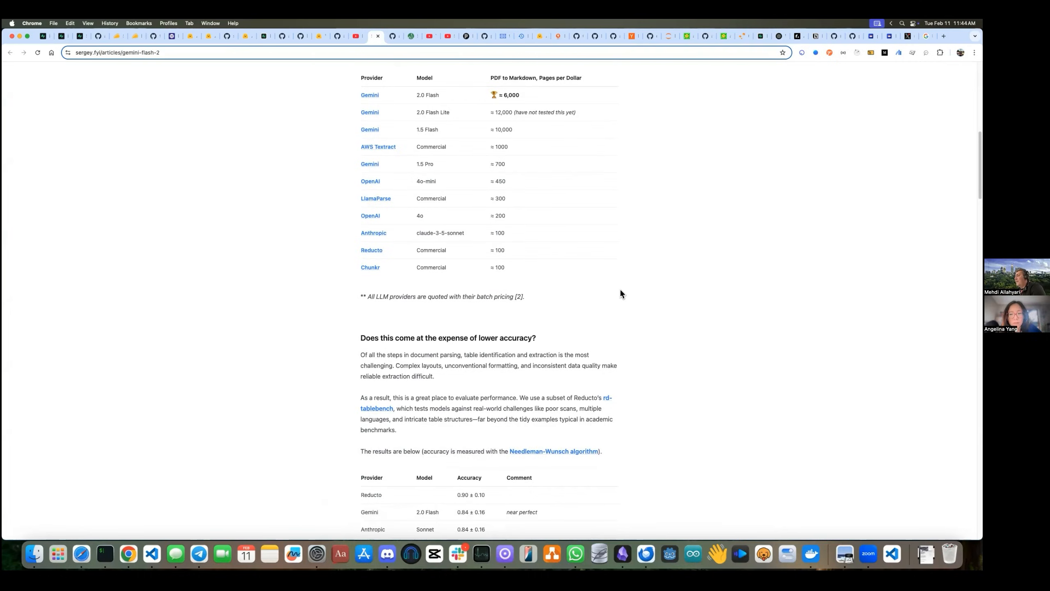
pyautogui.scroll(-5, 629, 289)
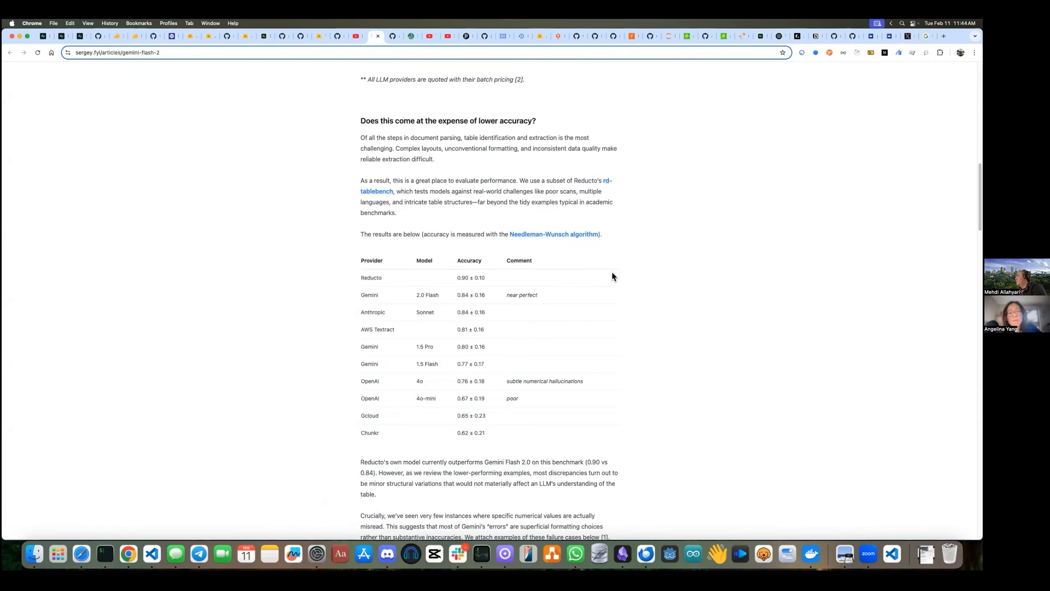
pyautogui.scroll(-5, 598, 304)
pyautogui.scroll(-4, 598, 305)
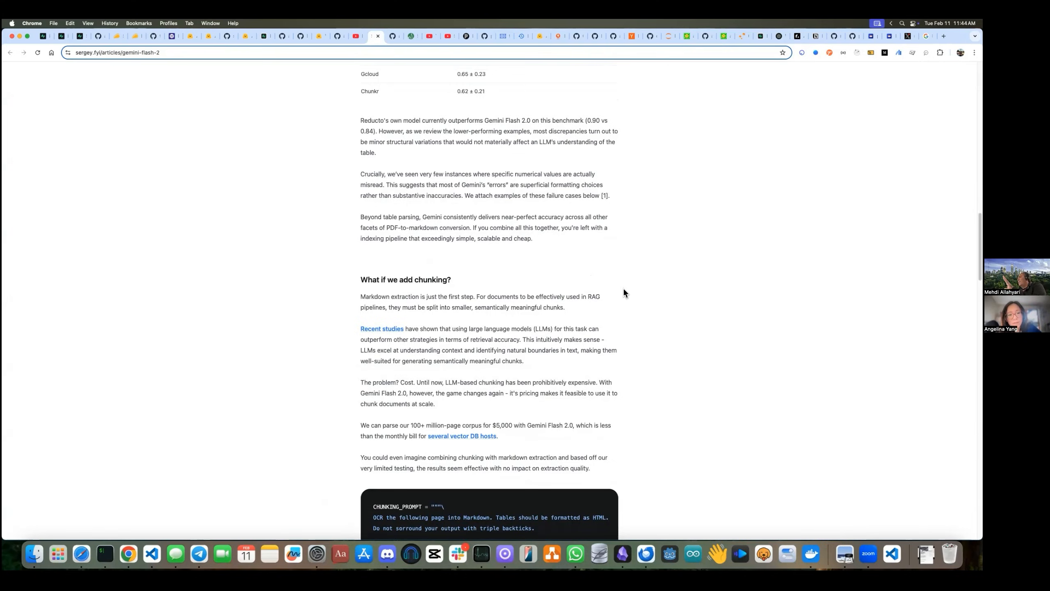
pyautogui.scroll(-5, 624, 288)
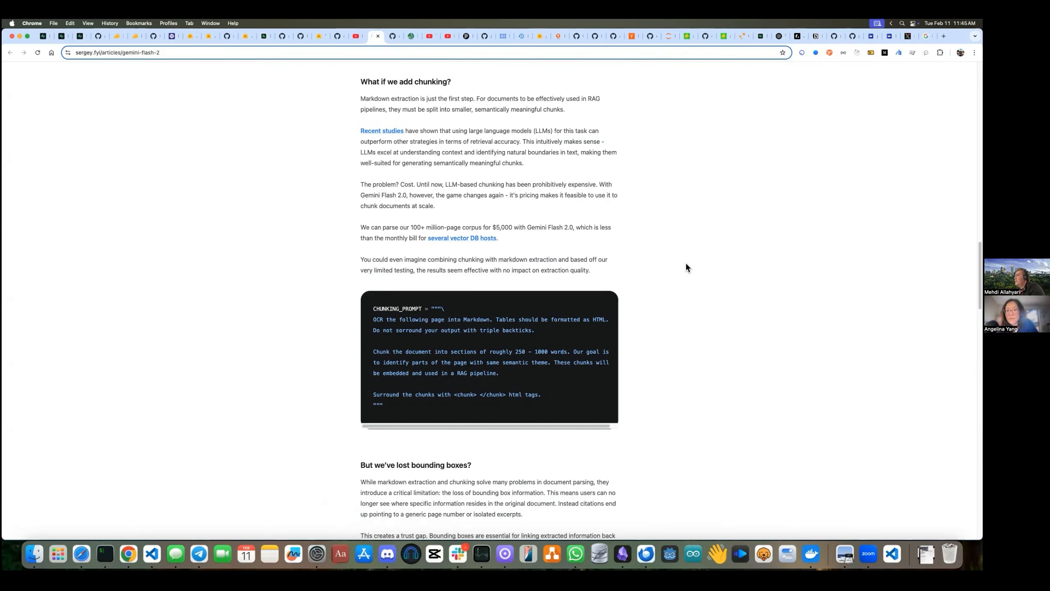
pyautogui.scroll(-2, 686, 263)
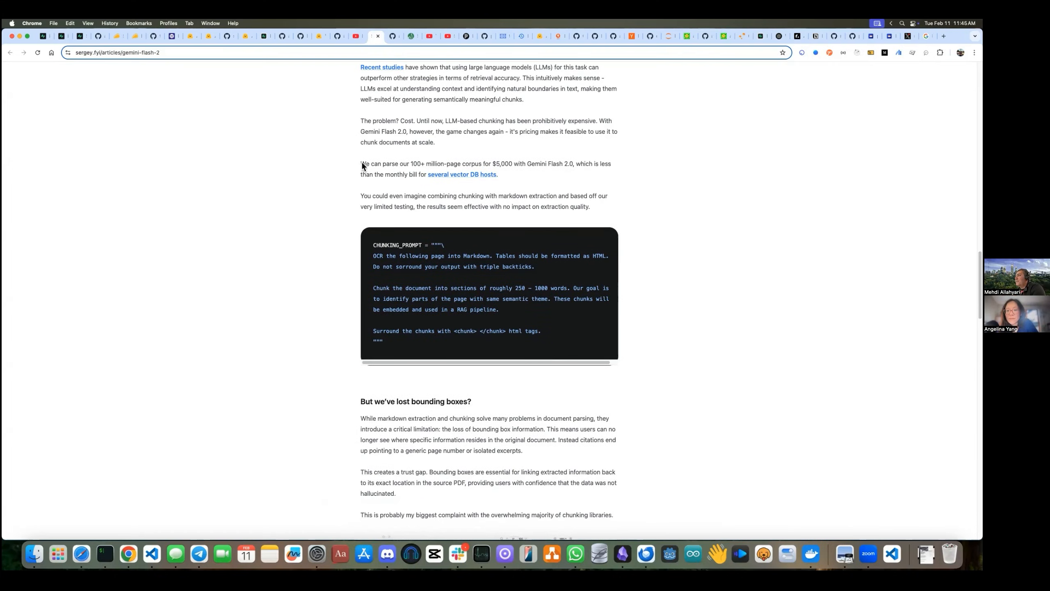
# Highlight the article's 100+ million-page corpus and $5,000 cost claims, then move to its Hacker News thread.
pyautogui.moveTo(361, 163); pyautogui.dragTo(482, 165)
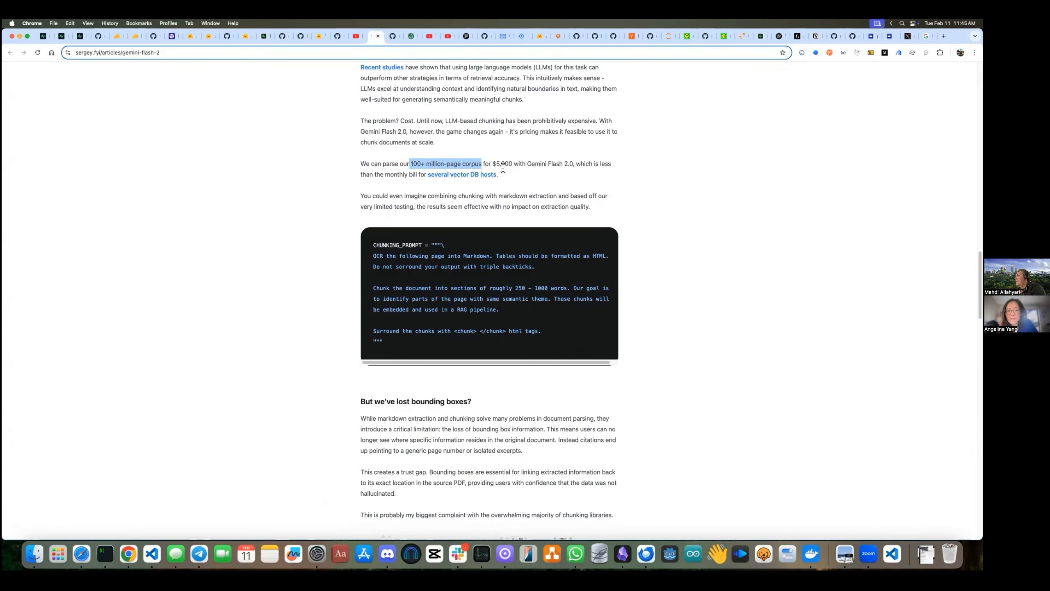
pyautogui.moveTo(492, 164); pyautogui.dragTo(513, 164)
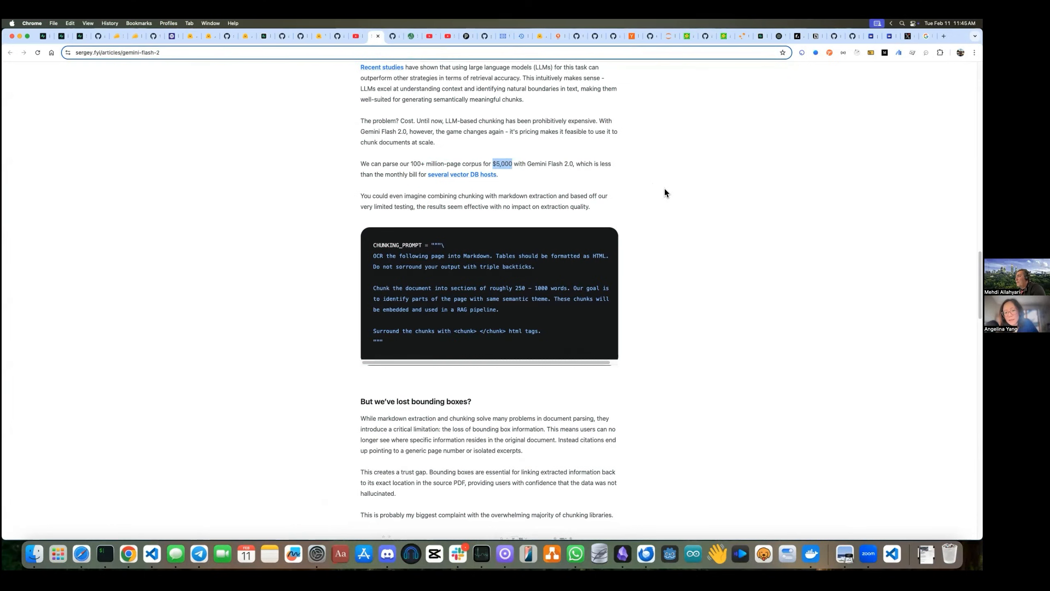
pyautogui.scroll(-3, 665, 188)
pyautogui.scroll(-3, 665, 188)
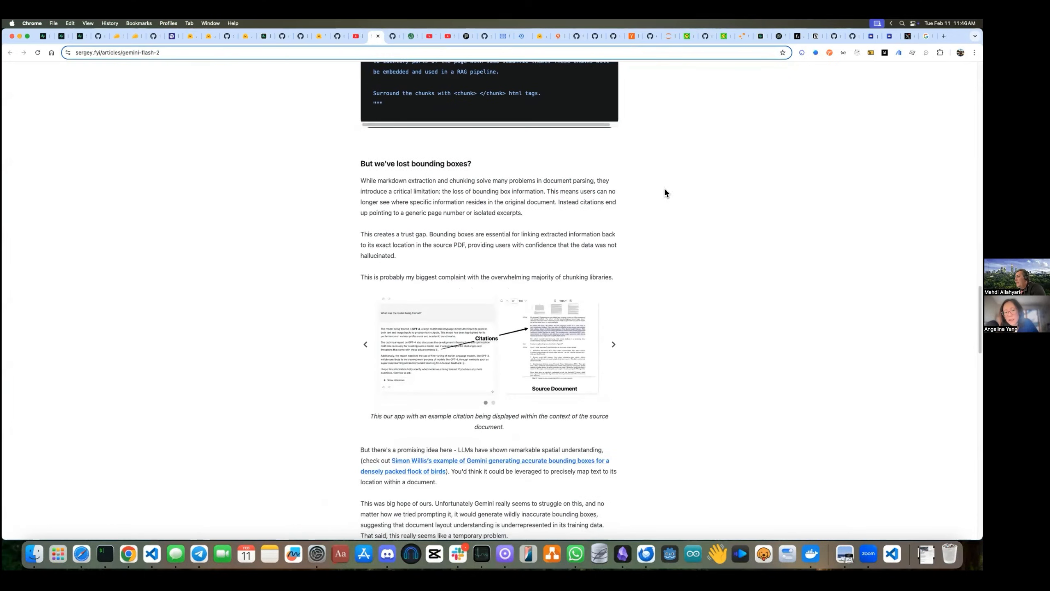
pyautogui.scroll(-3, 665, 189)
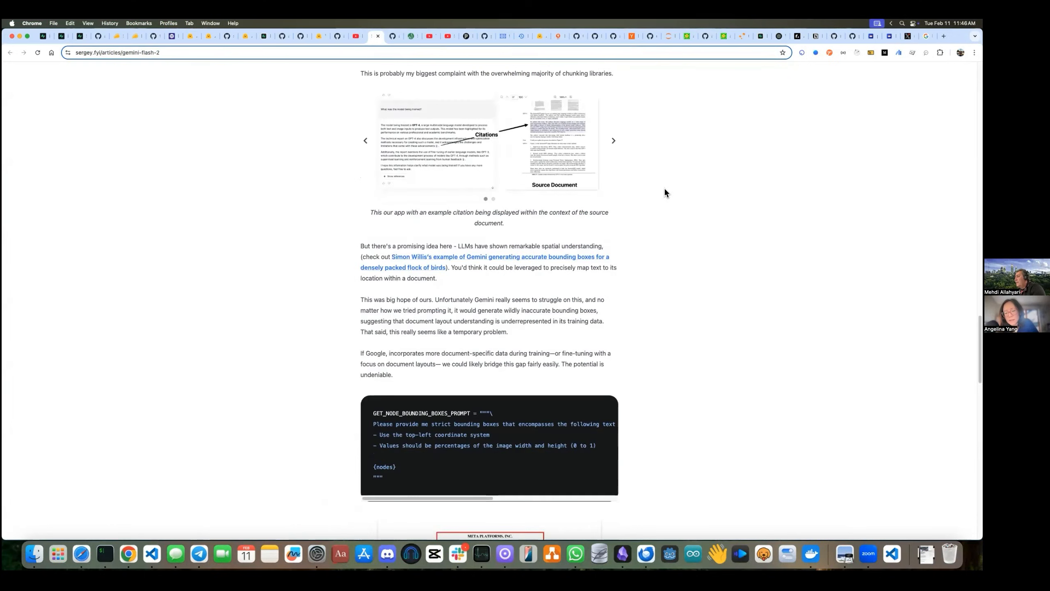
pyautogui.scroll(-2, 665, 188)
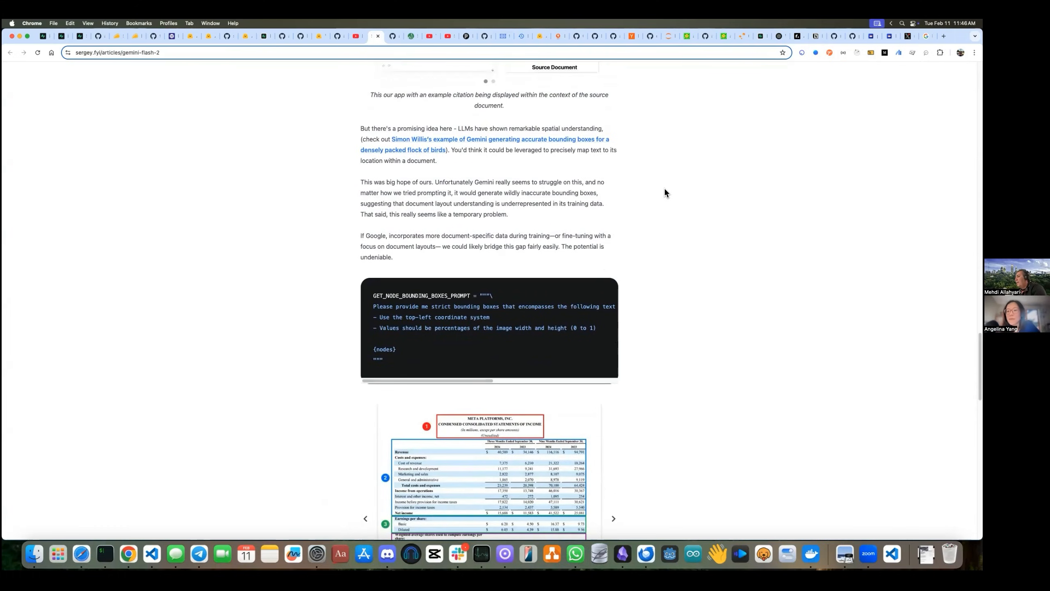
pyautogui.scroll(-10, 665, 188)
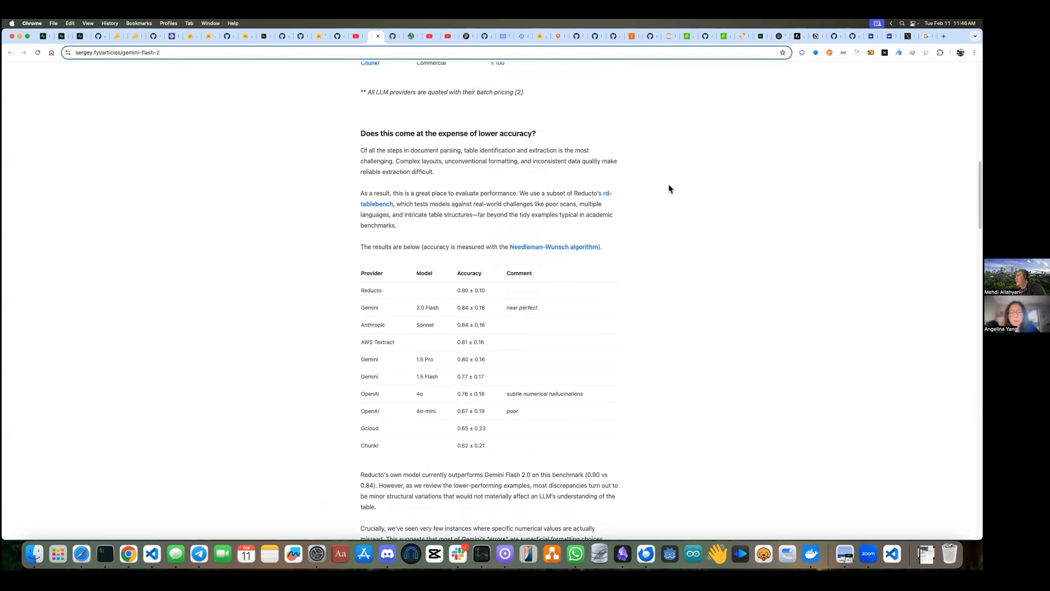
pyautogui.click(633, 37)
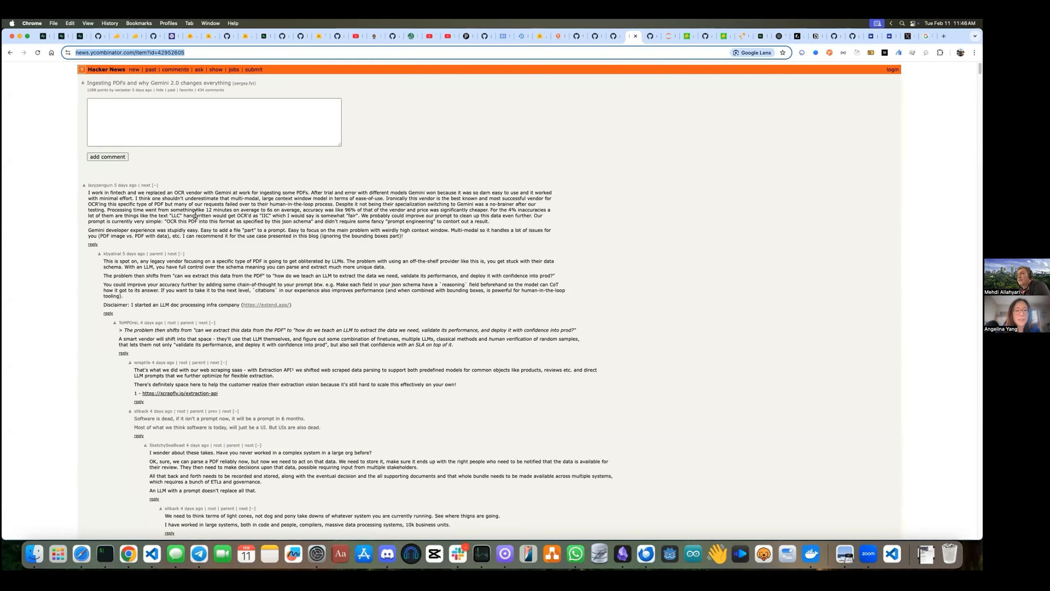
# Highlight the 12-minute processing time in the top comment and return to the JupyterLab notebook.
pyautogui.moveTo(171, 211); pyautogui.dragTo(358, 211)
pyautogui.click(263, 211)
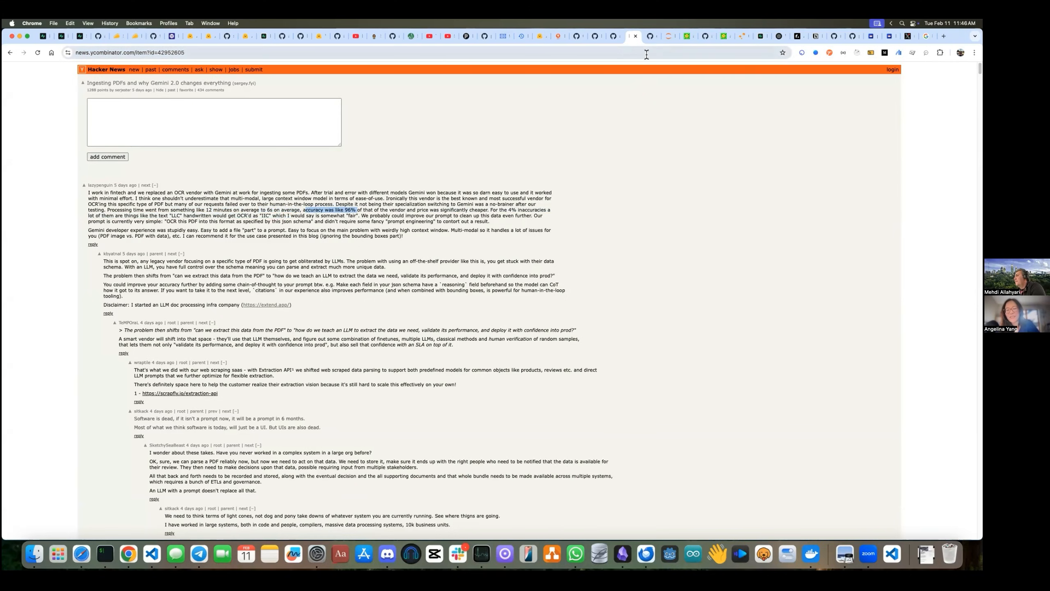
pyautogui.click(664, 38)
pyautogui.click(525, 309)
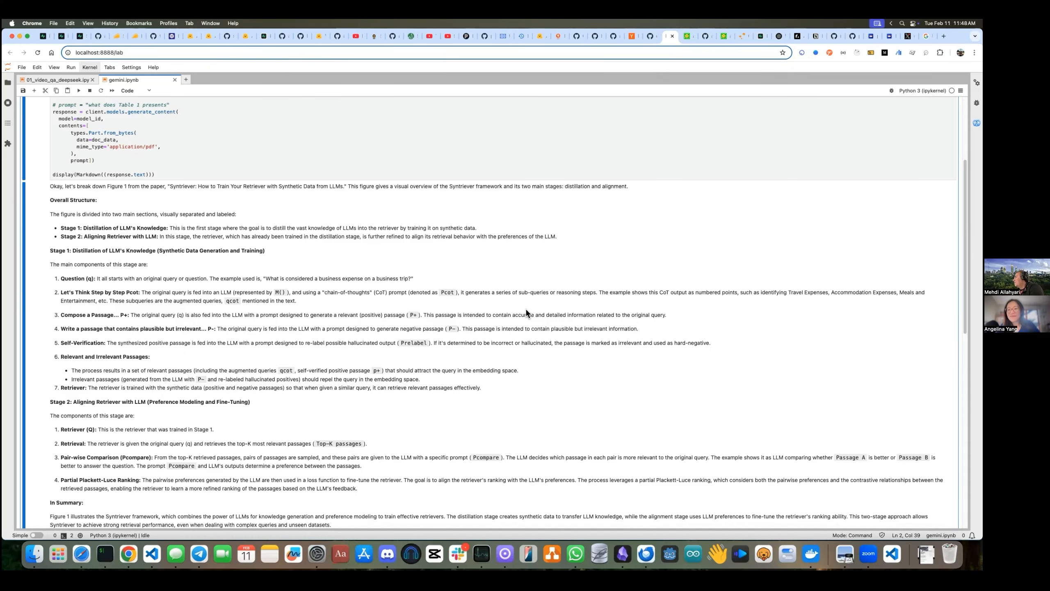
pyautogui.scroll(1, 243, 192)
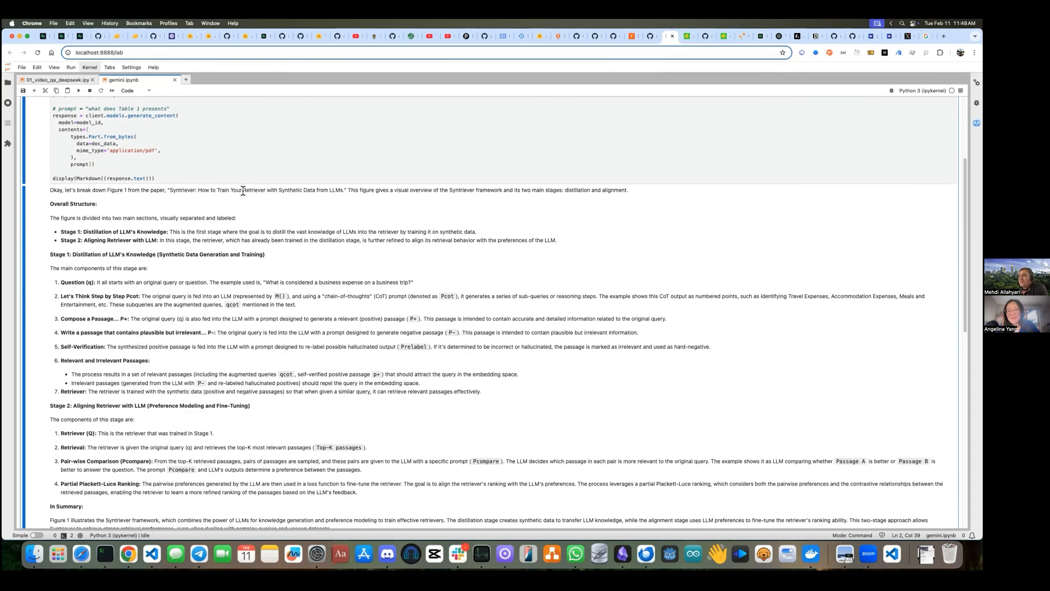
pyautogui.scroll(5, 243, 191)
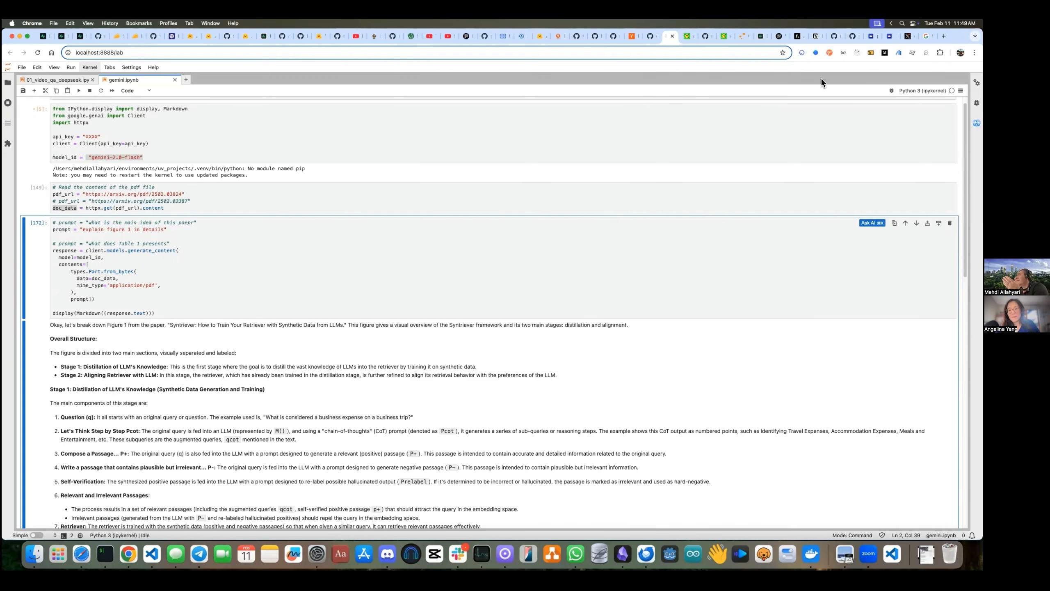
# Search 'gemini' in a new tab and load the Gemini API pricing page.
pyautogui.click(944, 37)
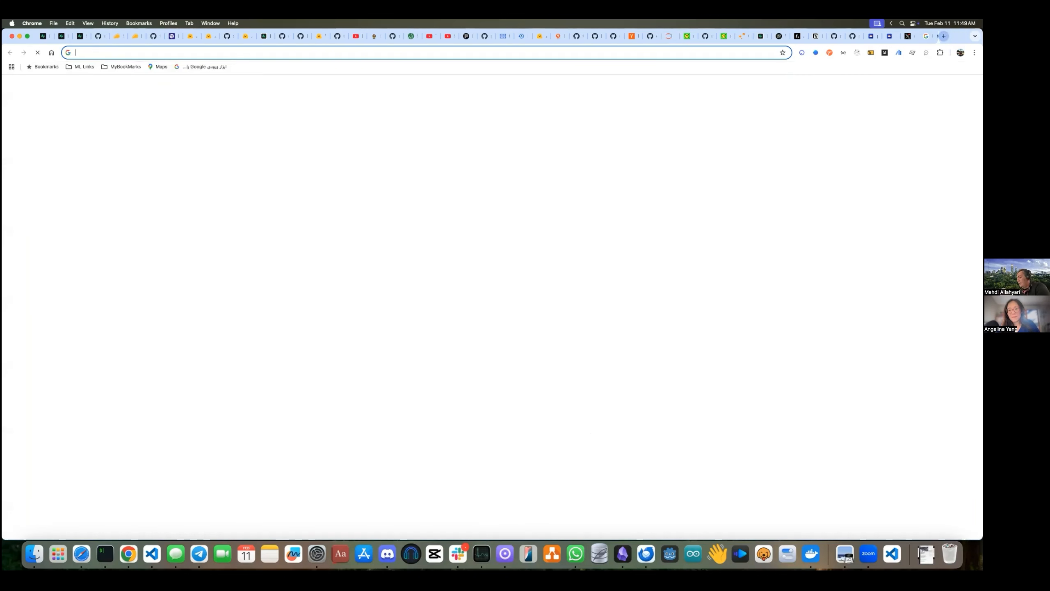
pyautogui.write('لیما')
pyautogui.press('BackSpace')
pyautogui.press('BackSpace')
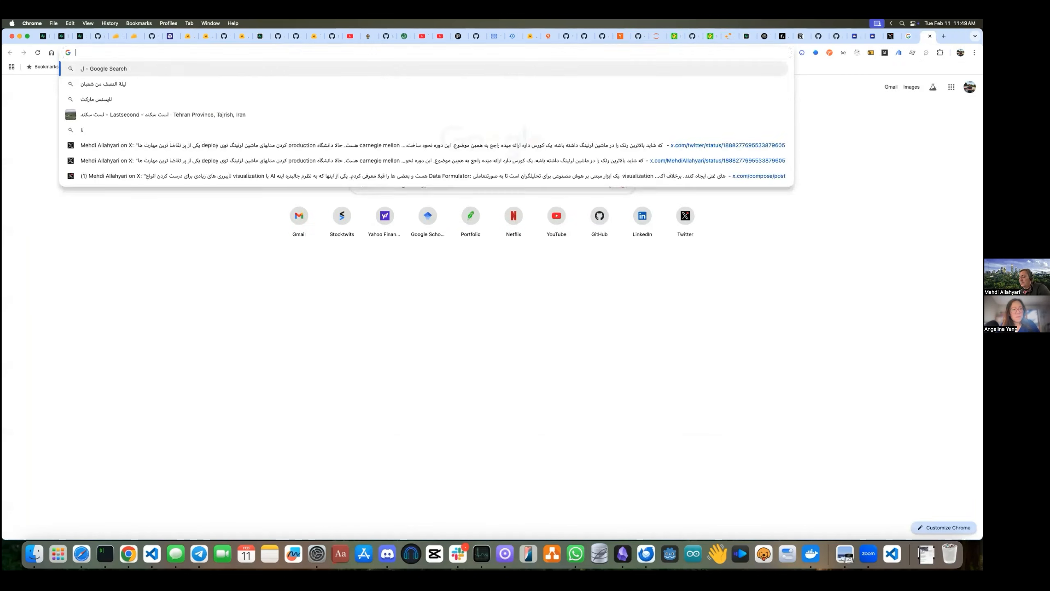
pyautogui.press('BackSpace')
pyautogui.press('BackSpace')
pyautogui.write('gemini')
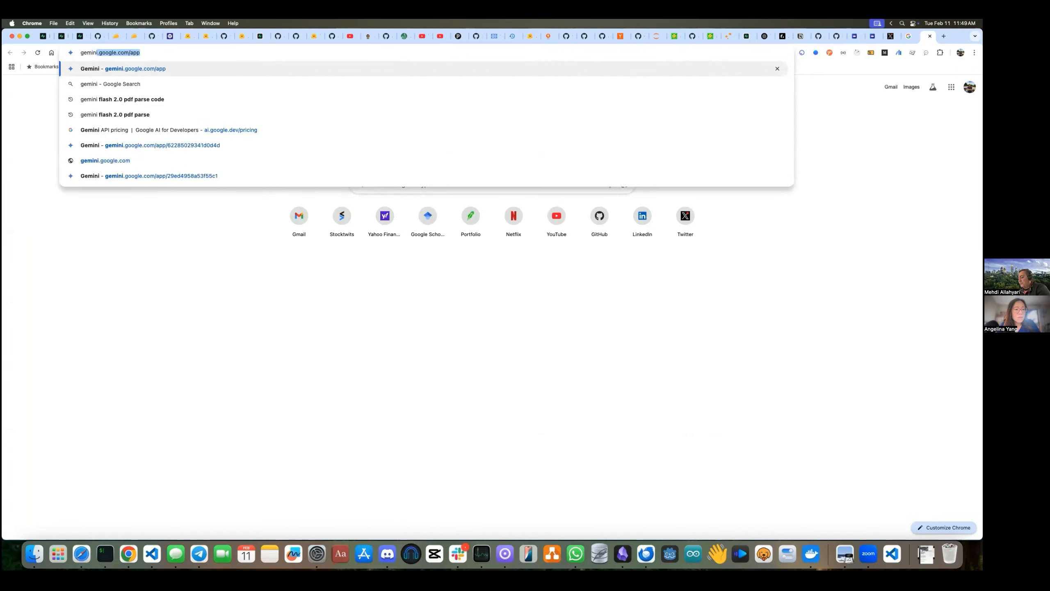
pyautogui.click(271, 130)
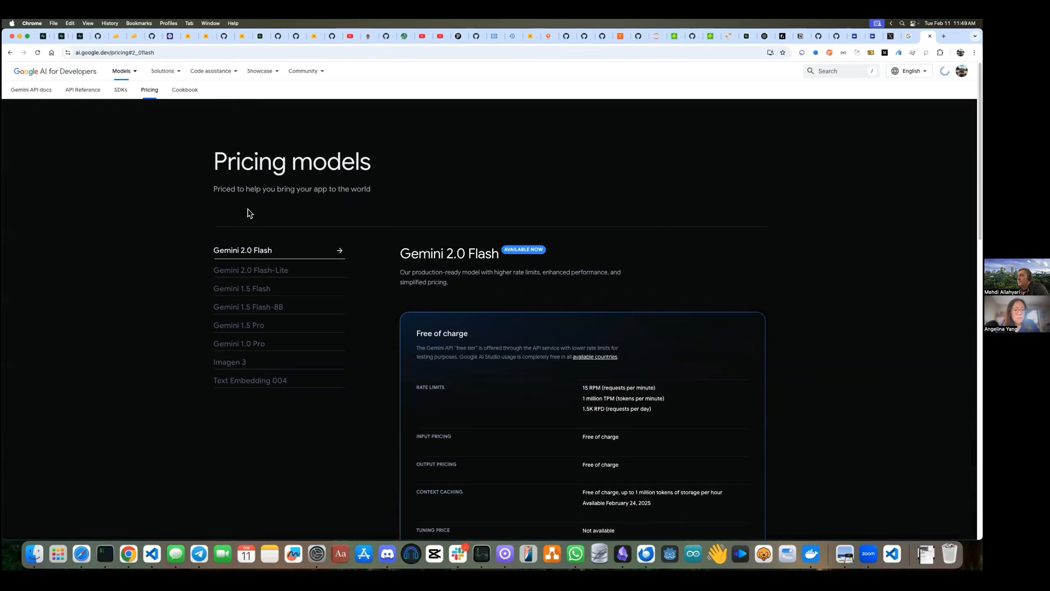
pyautogui.scroll(-4, 652, 217)
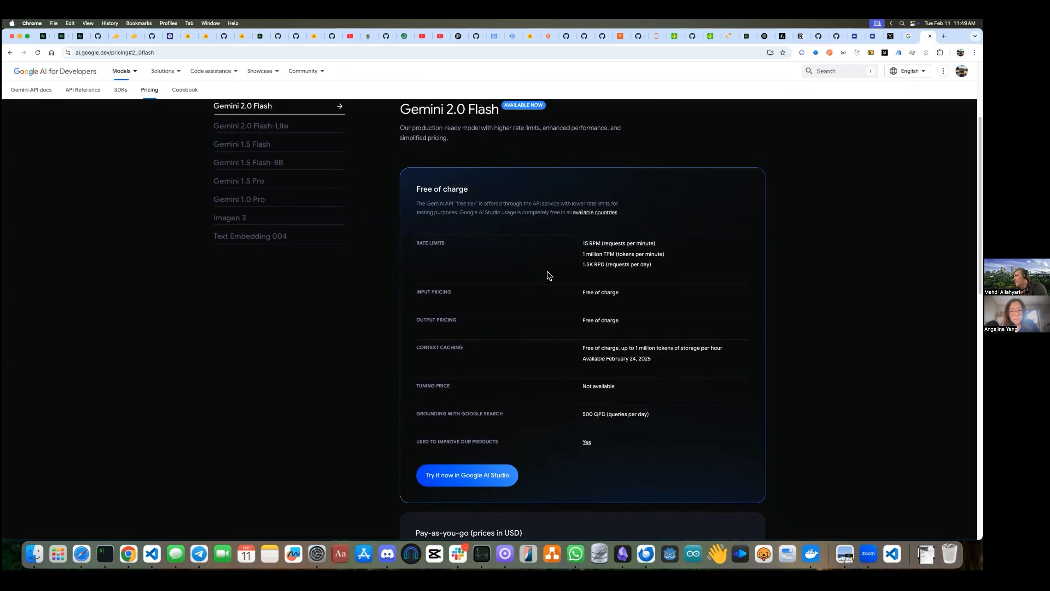
pyautogui.scroll(-5, 545, 271)
pyautogui.scroll(-4, 690, 295)
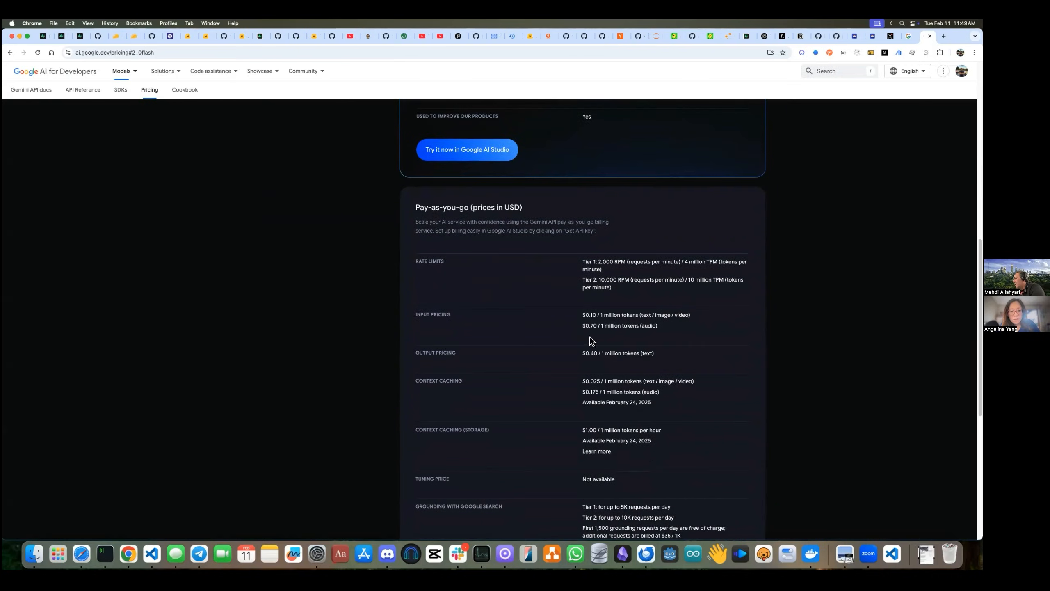
# Note Gemini 2.0 Flash's context caching price, then show Gemini 1.5 Flash-8B pricing.
pyautogui.moveTo(582, 381); pyautogui.dragTo(615, 380)
pyautogui.scroll(5, 605, 369)
pyautogui.scroll(5, 320, 309)
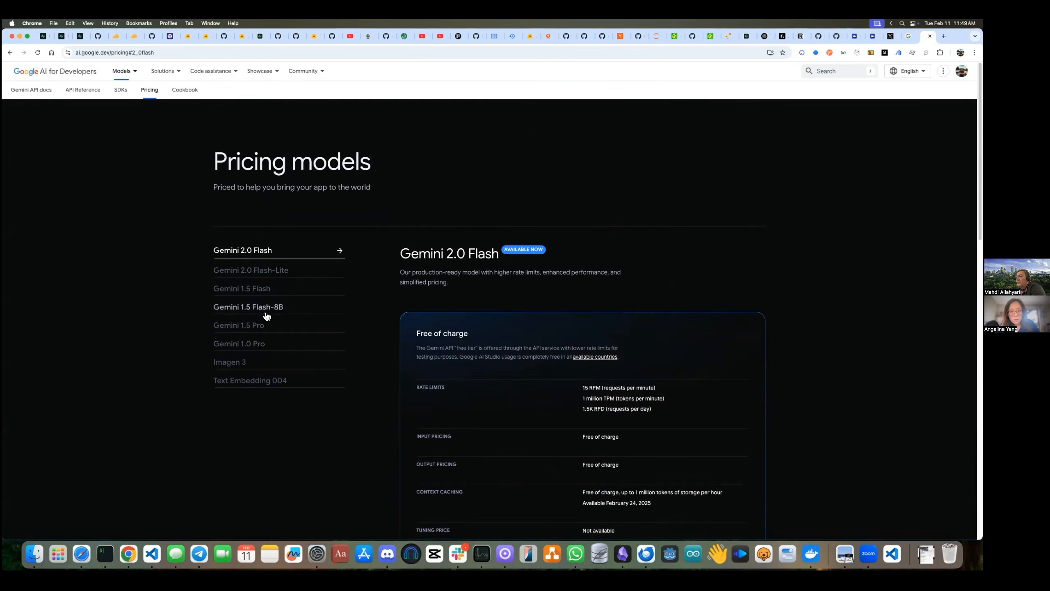
pyautogui.click(243, 311)
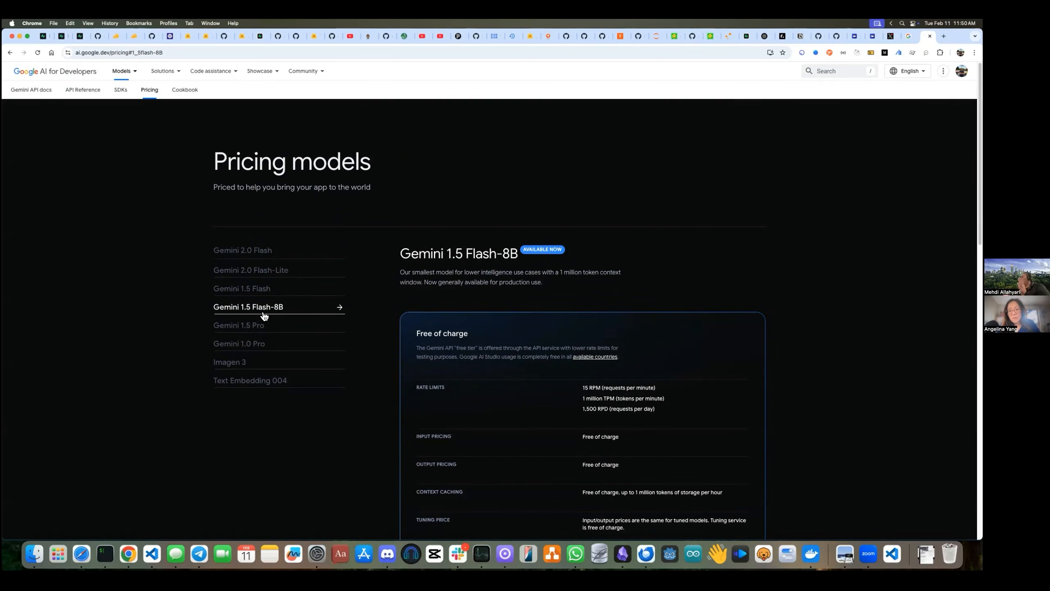
pyautogui.scroll(-2, 658, 321)
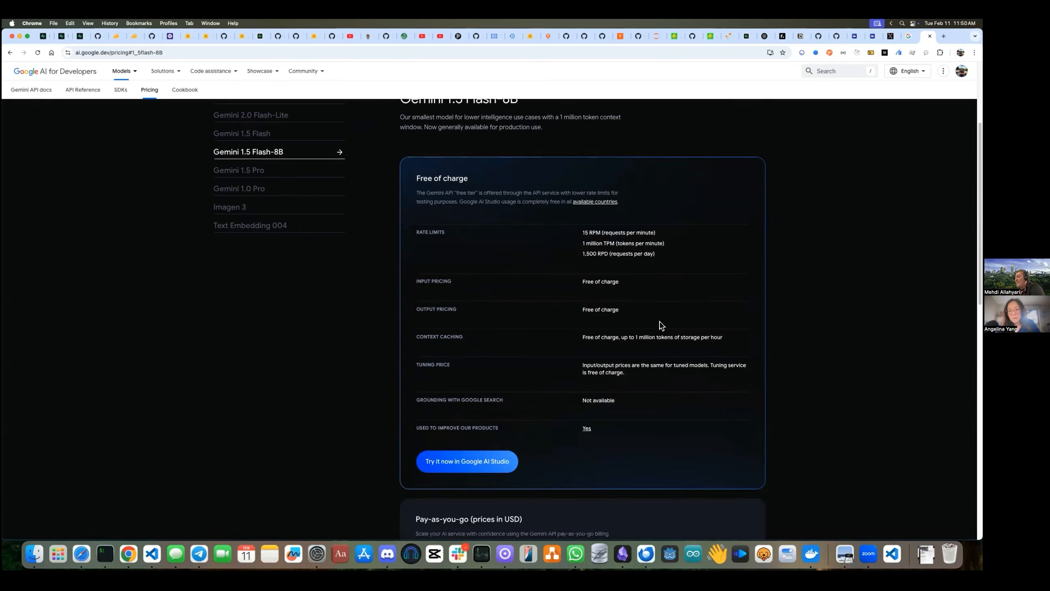
pyautogui.scroll(-3, 662, 332)
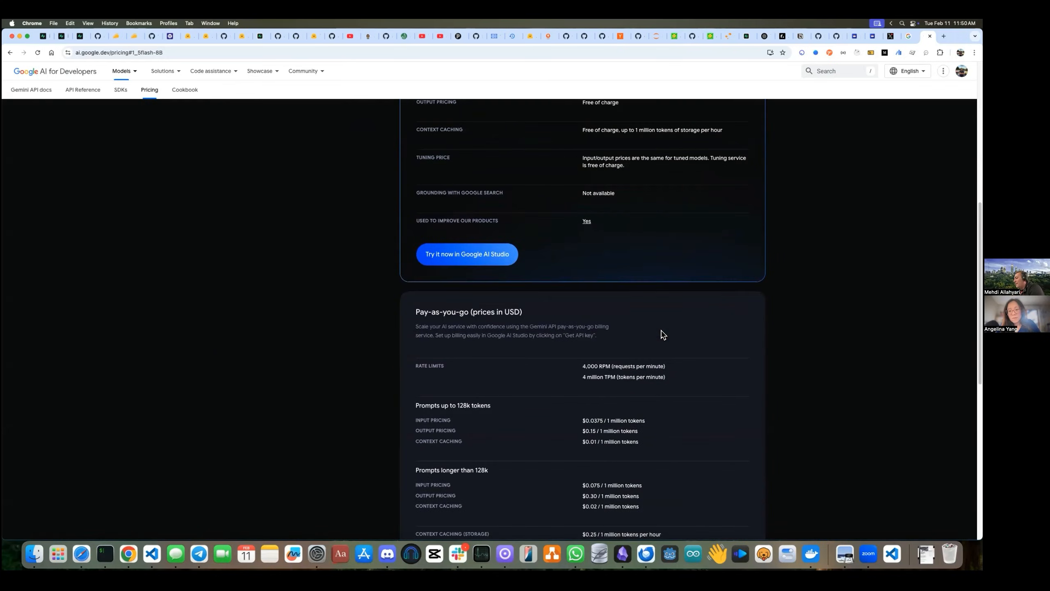
pyautogui.scroll(5, 662, 333)
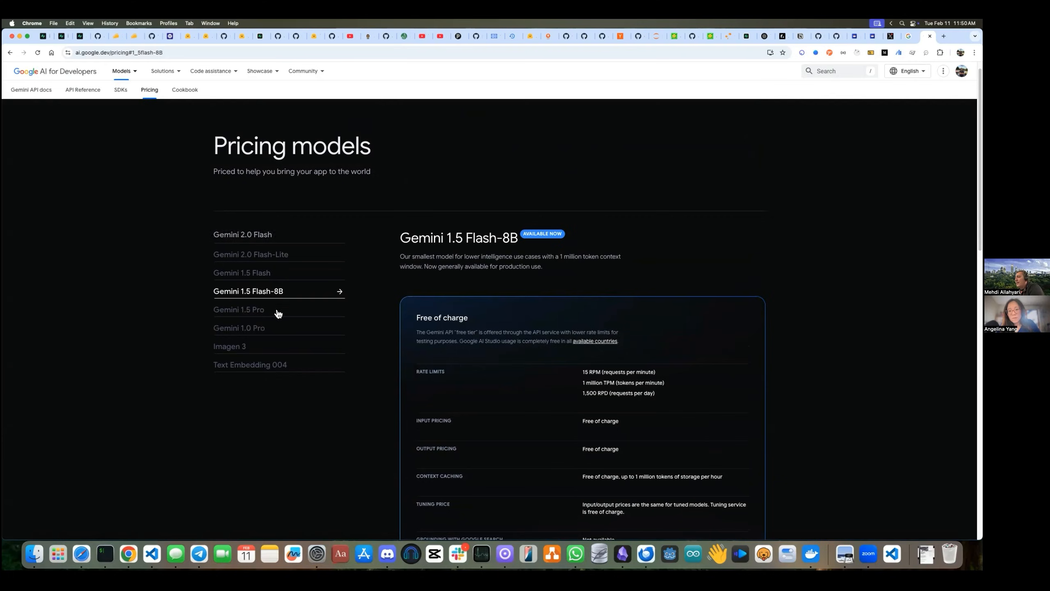
# Revisit Gemini 2.0 Flash pricing, then show the Gemini 2.0 Flash-Lite rates.
pyautogui.click(265, 235)
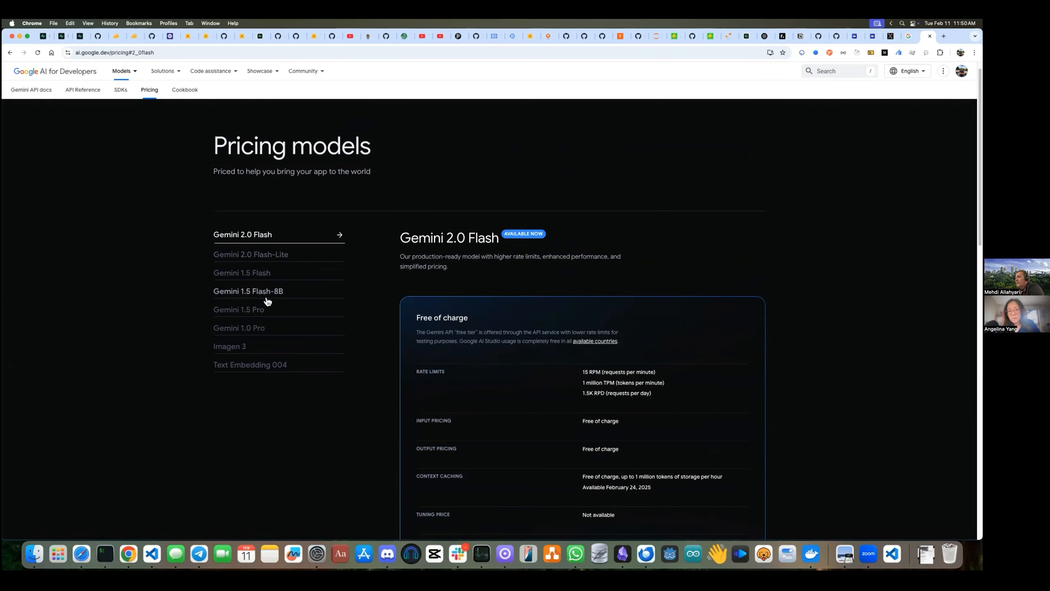
pyautogui.click(263, 255)
pyautogui.scroll(-5, 618, 393)
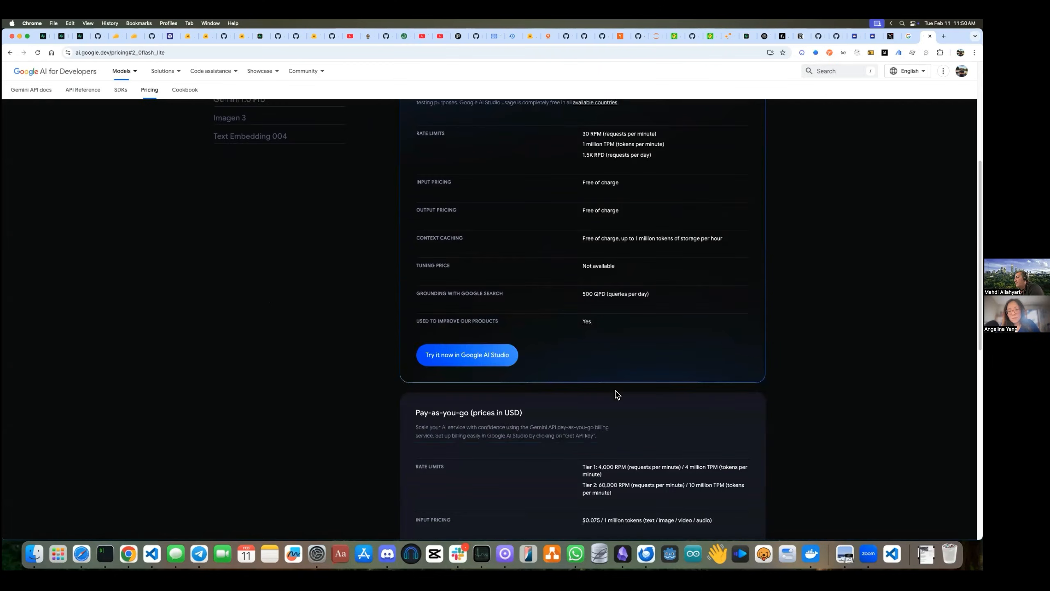
pyautogui.scroll(-3, 618, 393)
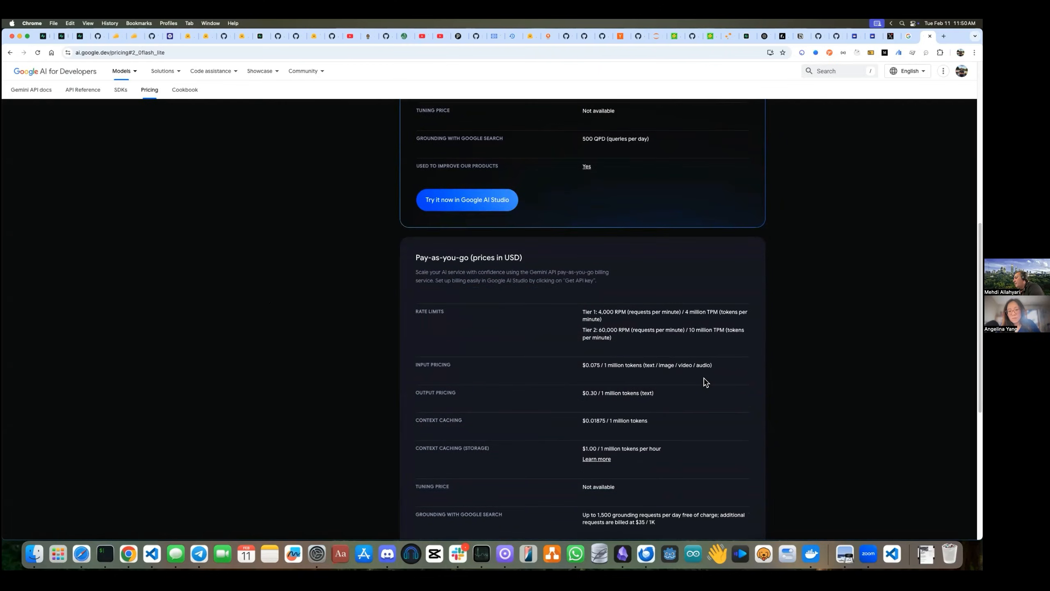
pyautogui.scroll(8, 703, 381)
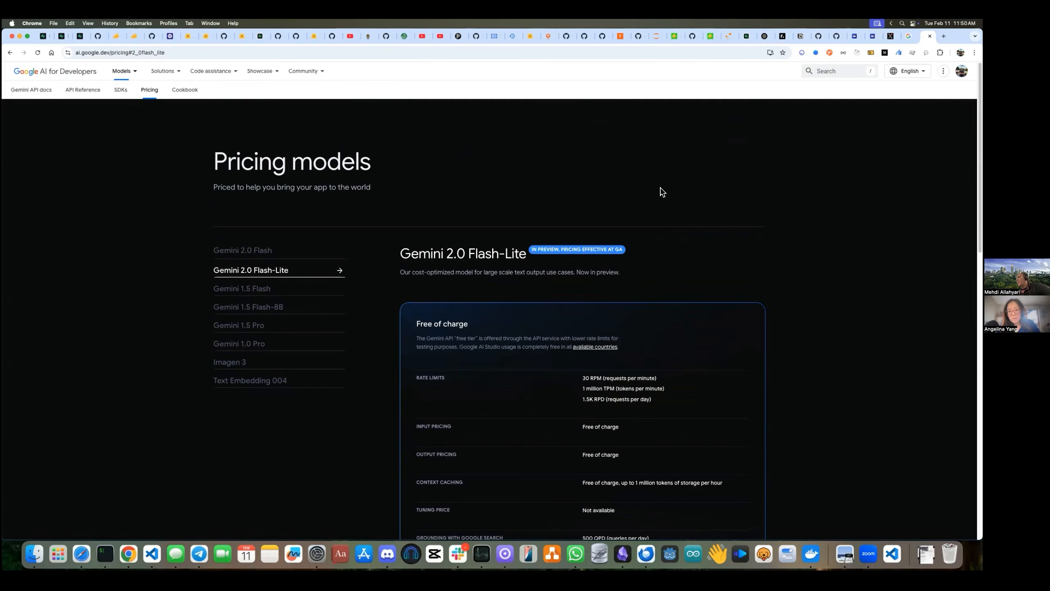